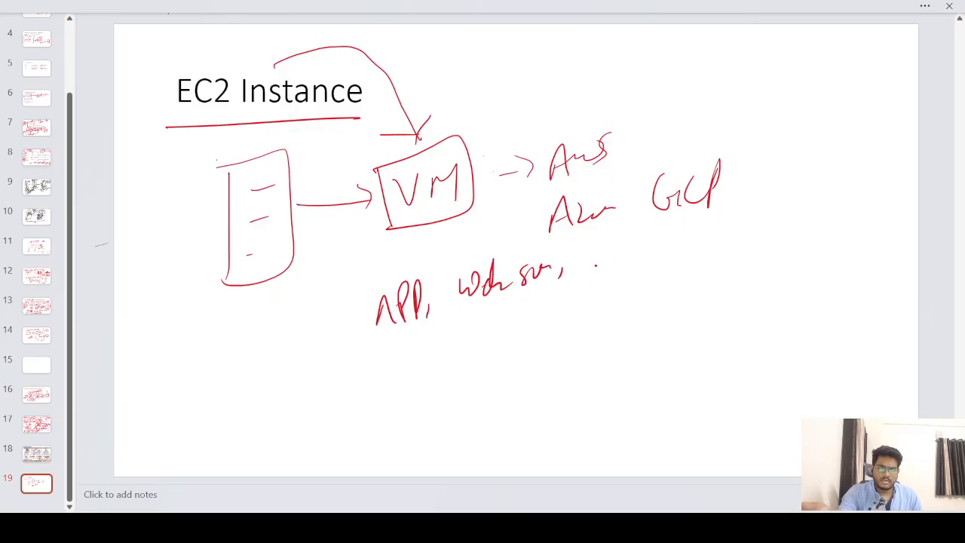
# - Handwrite 'backend server' after 'APP, web ser,' in red pen and underline it
pyautogui.moveTo(586, 248)
pyautogui.mouseDown()
pyautogui.moveTo(596, 271)
pyautogui.moveTo(626, 249)
pyautogui.moveTo(639, 264)
pyautogui.mouseUp()
pyautogui.moveTo(658, 259)
pyautogui.mouseDown()
pyautogui.moveTo(671, 243)
pyautogui.moveTo(707, 241)
pyautogui.mouseUp()
pyautogui.moveTo(679, 267); pyautogui.dragTo(714, 255)
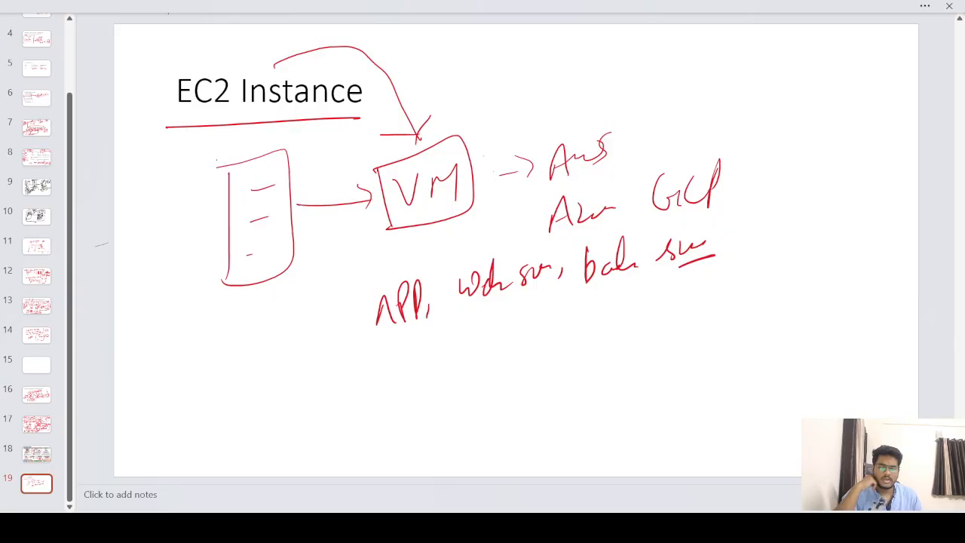
# - Go from the EC2 dashboard to the running Instances list and start Launch instances
pyautogui.click(585, 453)
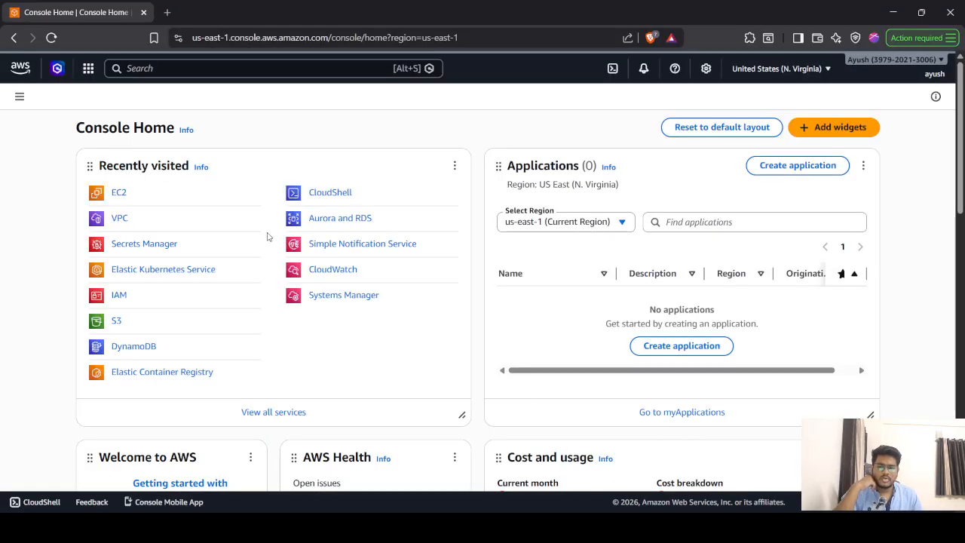
pyautogui.click(118, 195)
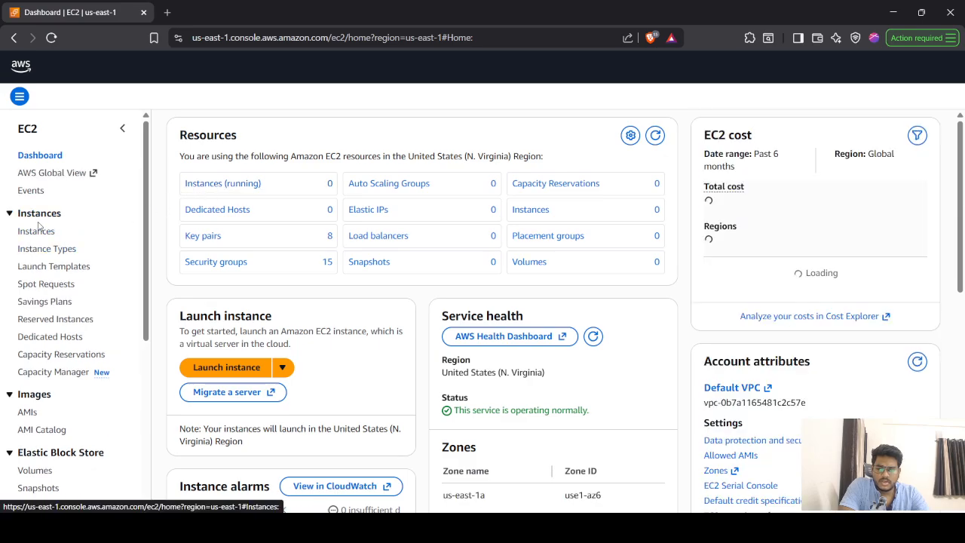
pyautogui.click(222, 185)
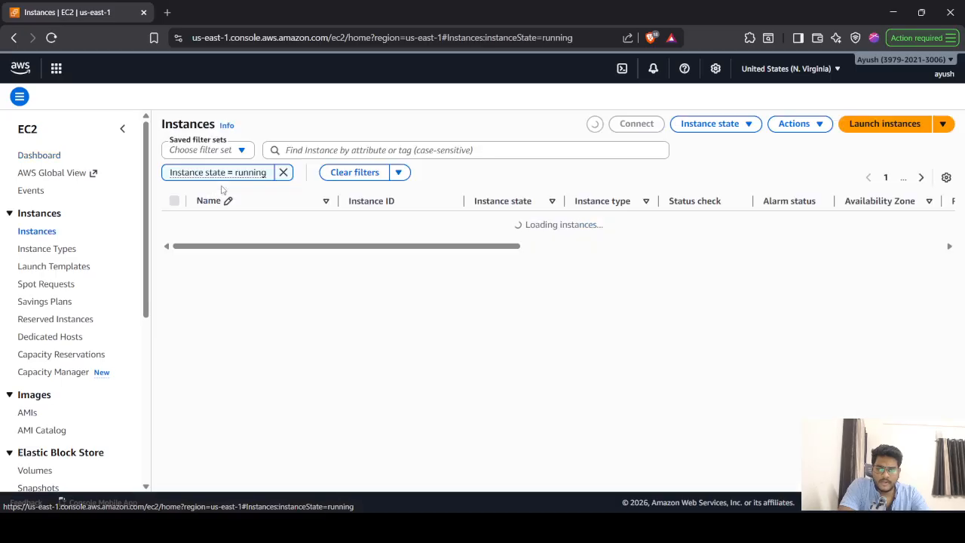
pyautogui.click(877, 125)
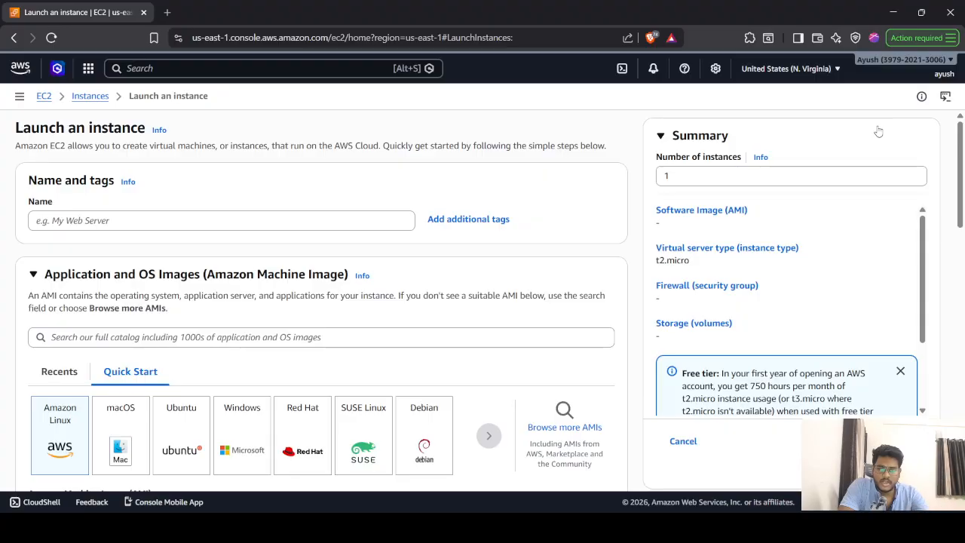
# - Name the instance test-ec2 and confirm the Amazon Linux 2023 AMI is selected
pyautogui.click(247, 221)
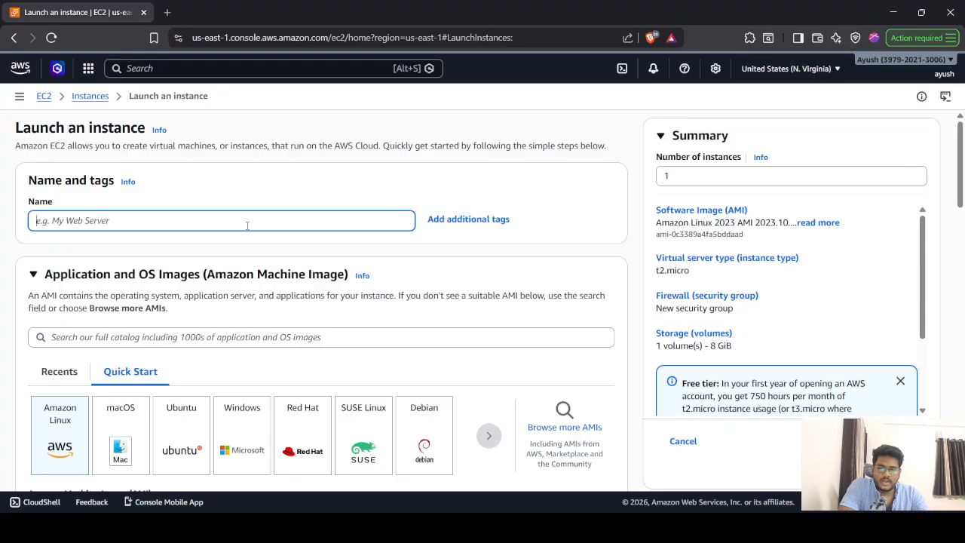
pyautogui.write('tes')
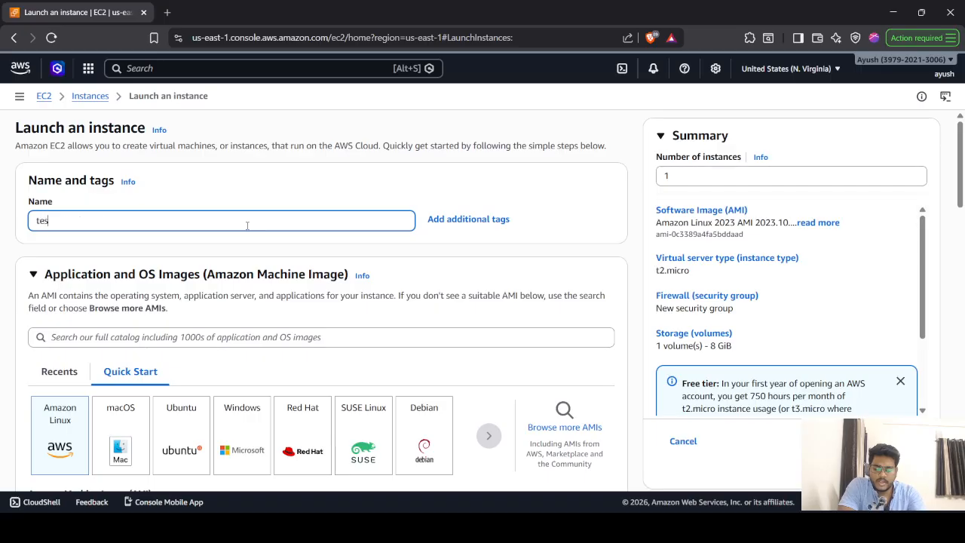
pyautogui.write('t-ec2')
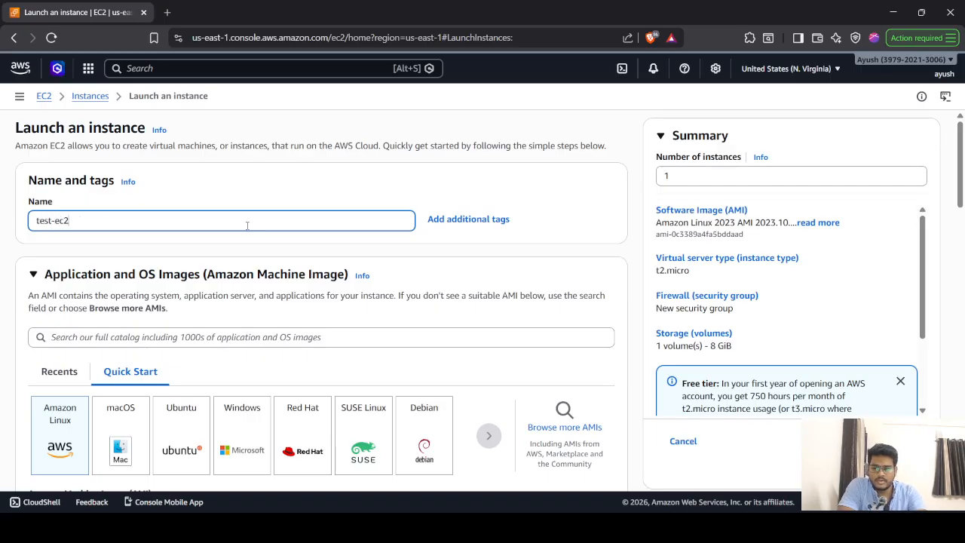
pyautogui.scroll(-3, 247, 225)
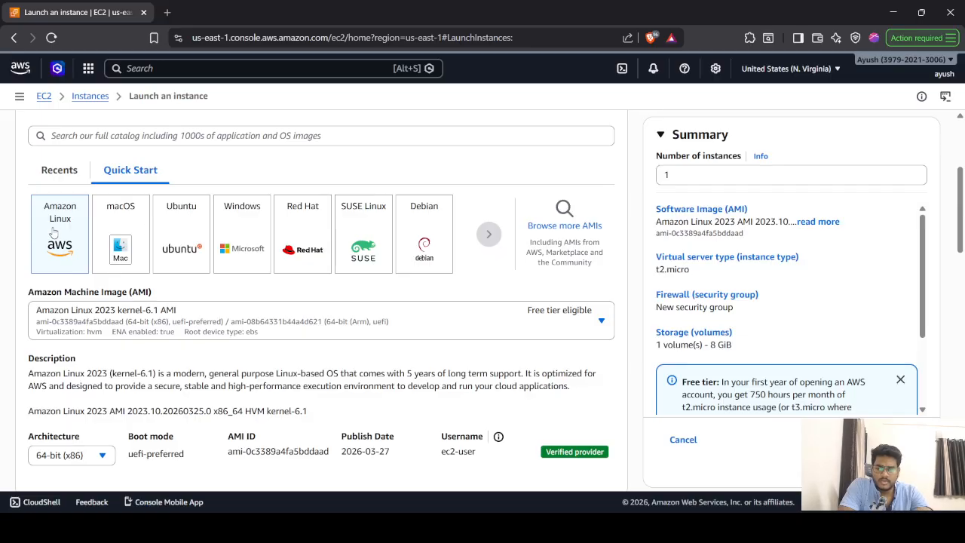
pyautogui.scroll(-3, 54, 234)
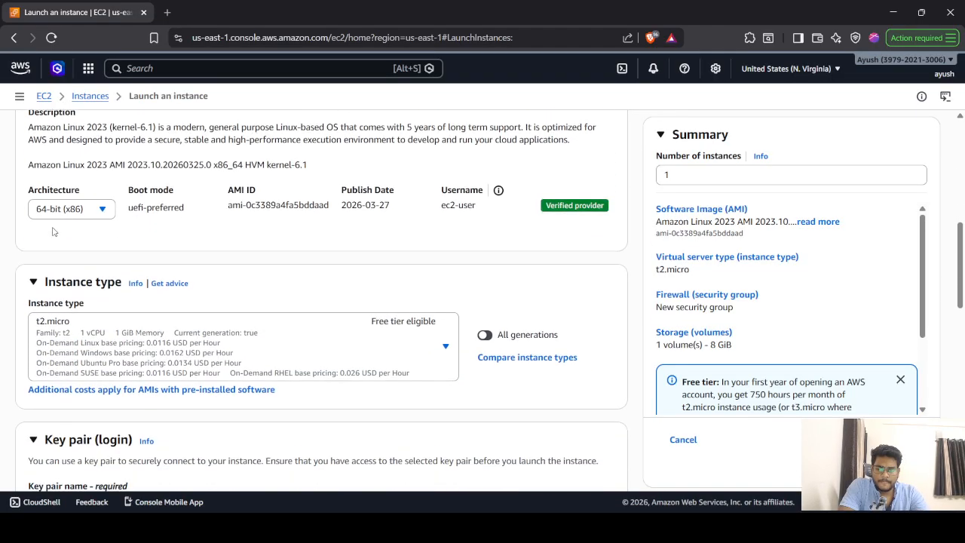
pyautogui.scroll(-2, 274, 267)
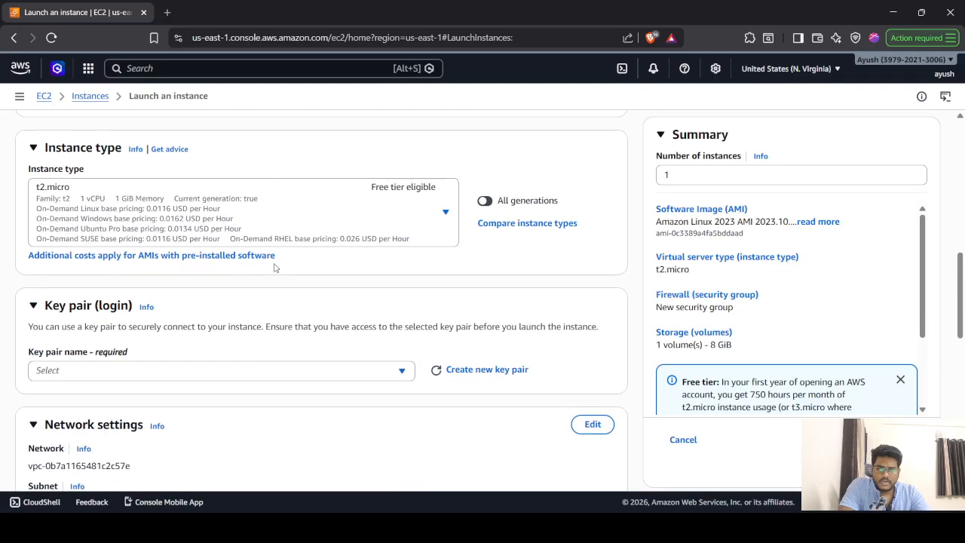
pyautogui.click(445, 213)
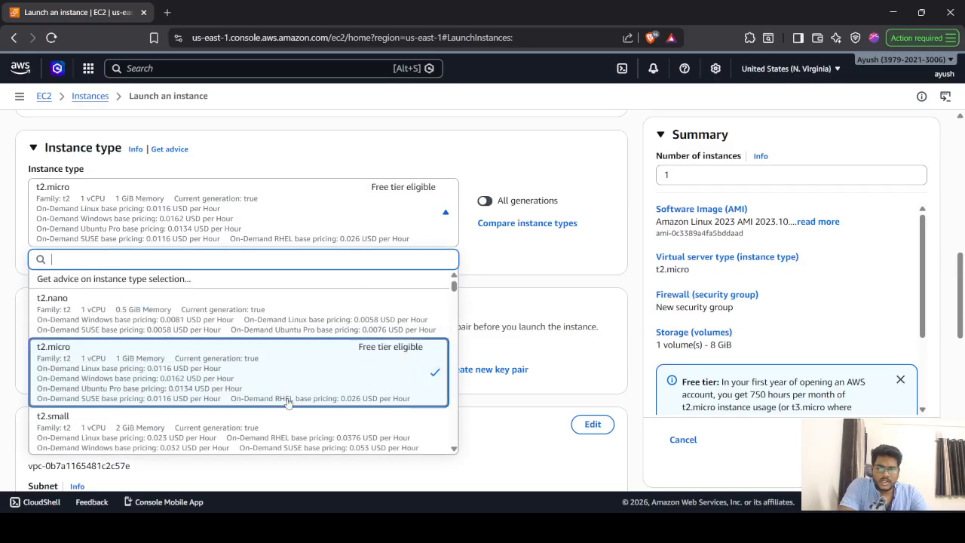
pyautogui.scroll(-3, 287, 400)
pyautogui.scroll(-5, 286, 400)
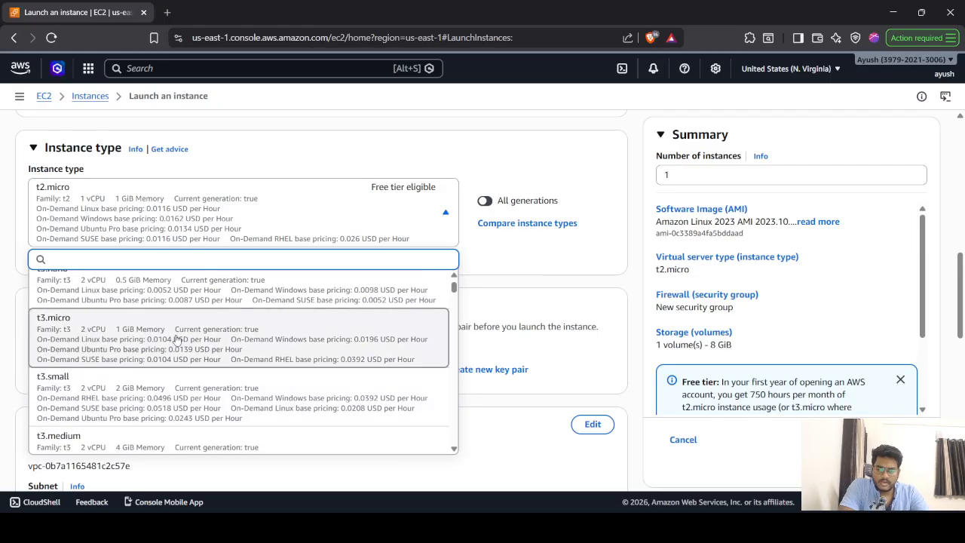
pyautogui.scroll(10, 175, 339)
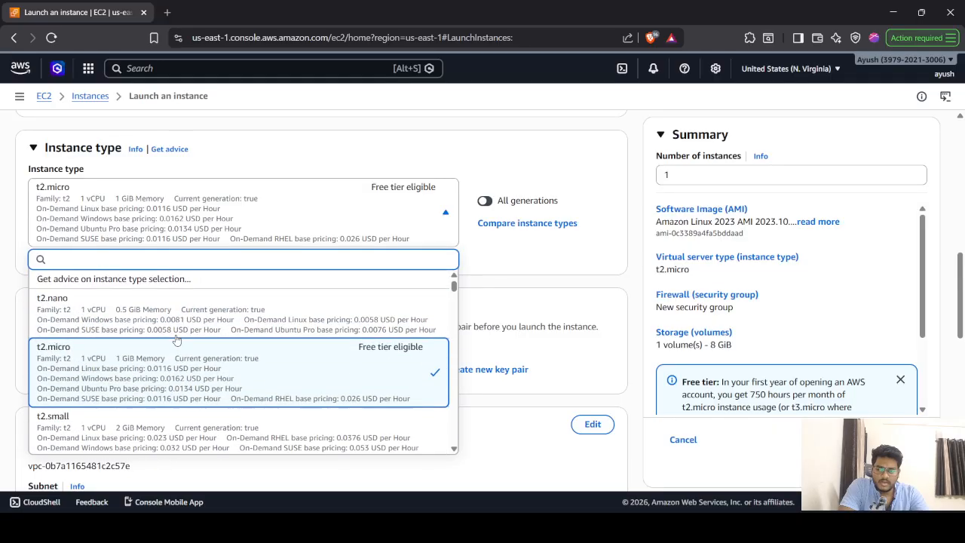
pyautogui.click(527, 248)
pyautogui.scroll(-2, 229, 290)
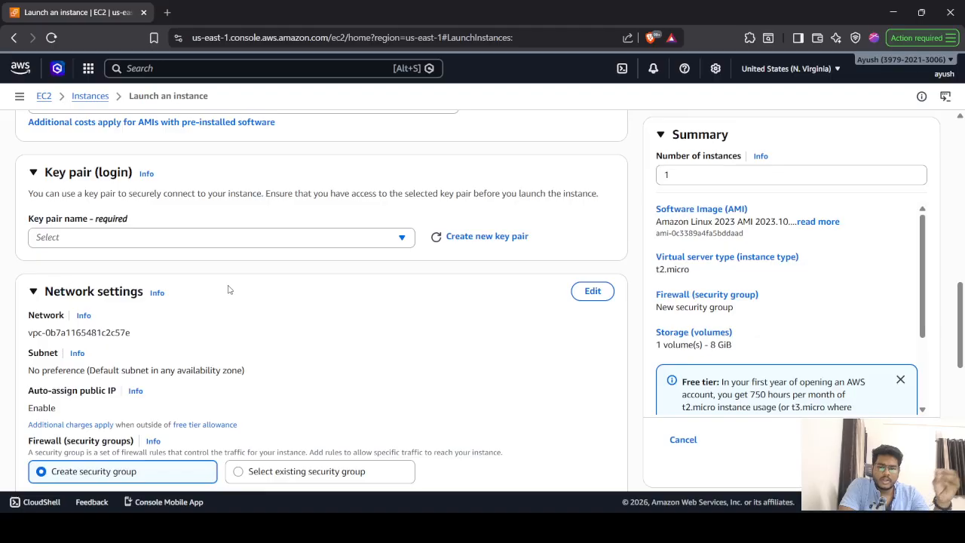
# - Create a .ppk key pair named test-ec2 and save its key file to the Desktop
pyautogui.click(279, 243)
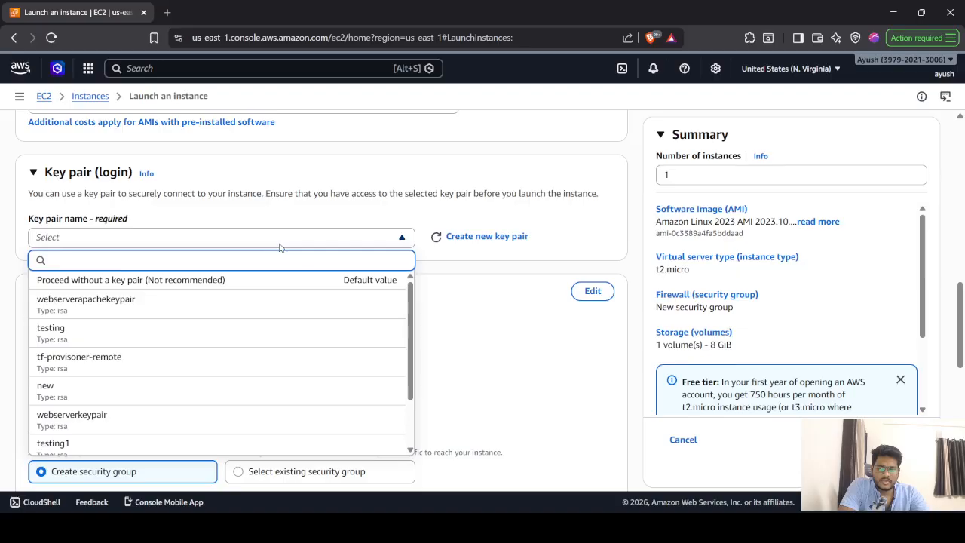
pyautogui.click(472, 236)
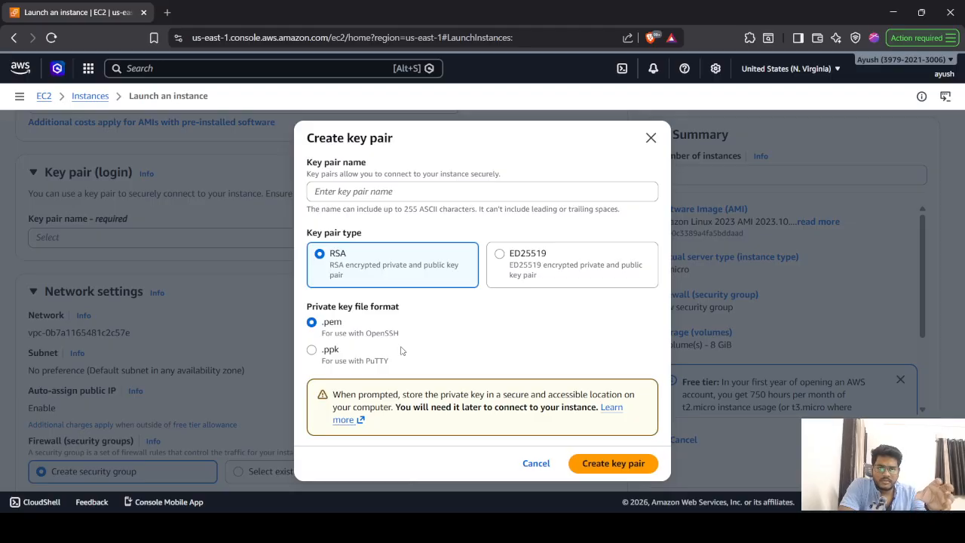
pyautogui.click(337, 356)
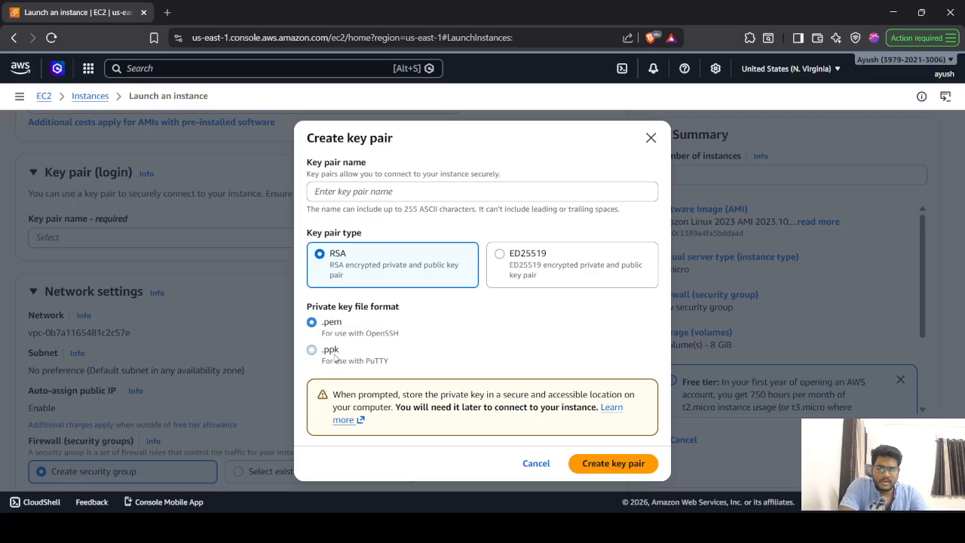
pyautogui.click(375, 191)
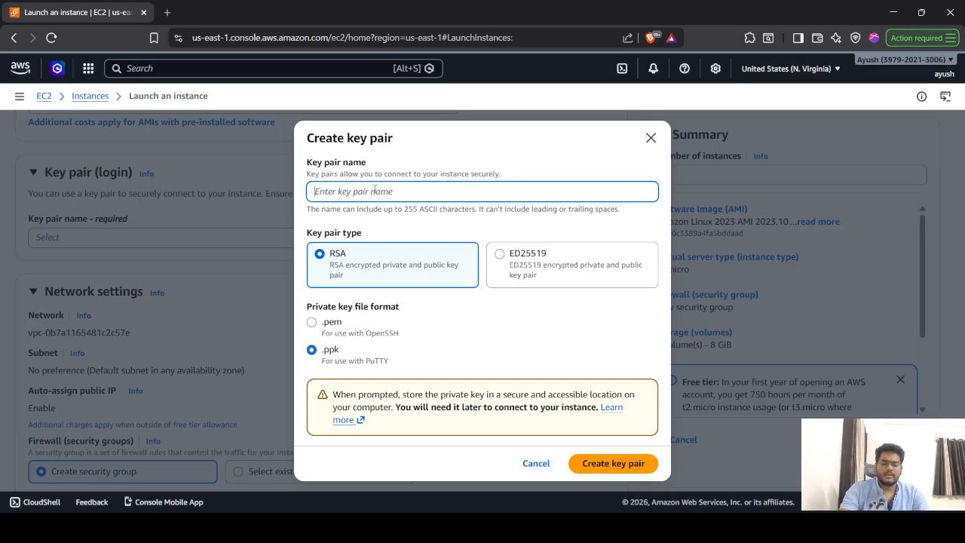
pyautogui.write('test-ec2')
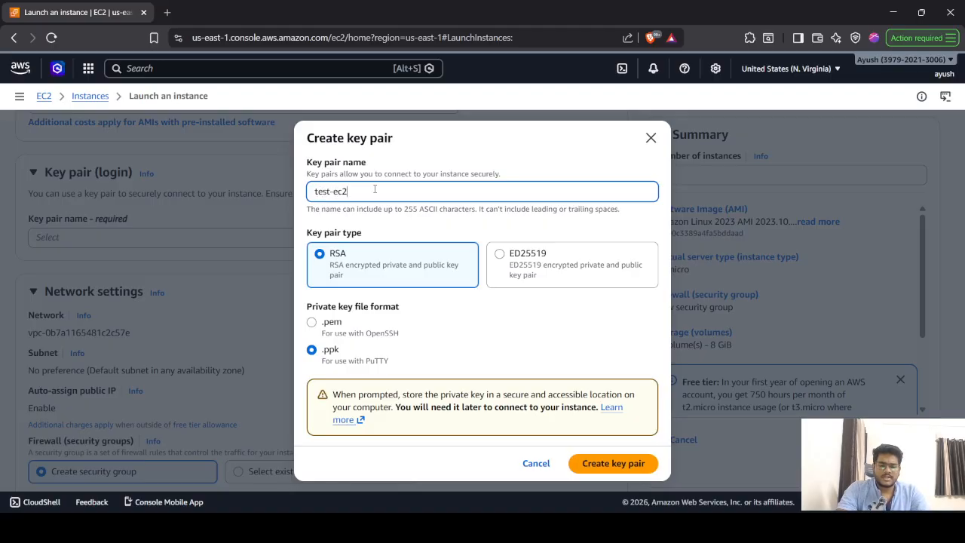
pyautogui.click(622, 472)
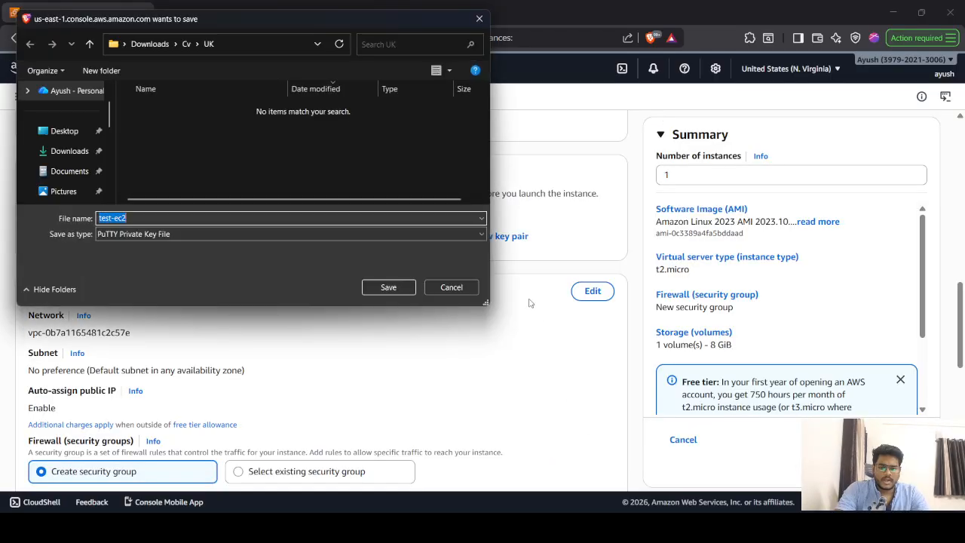
pyautogui.click(65, 136)
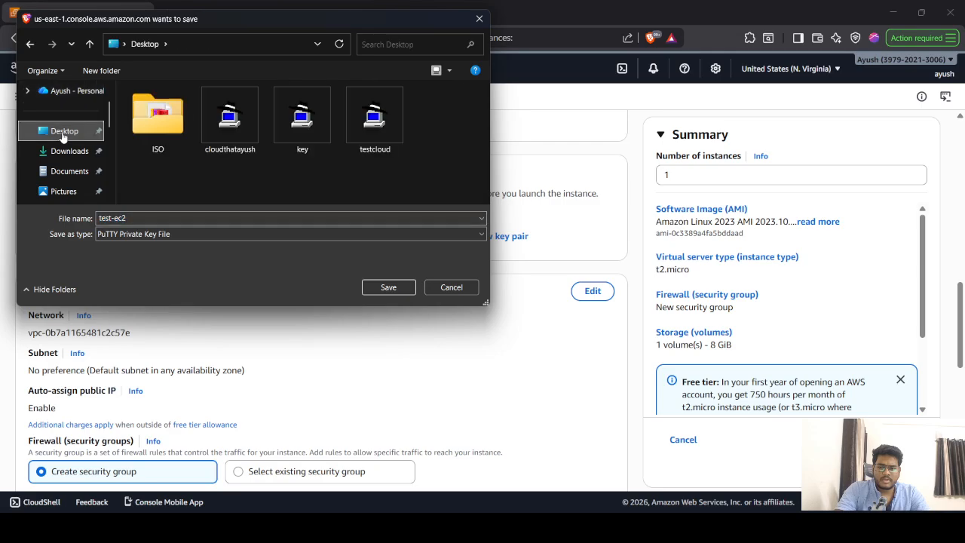
pyautogui.click(368, 291)
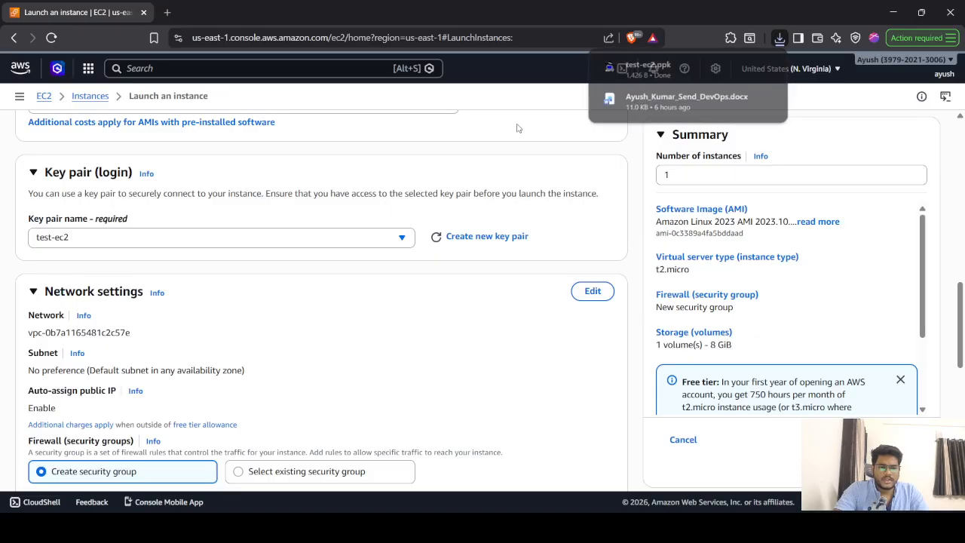
# - Edit Network settings and keep the default VPC for the instance
pyautogui.scroll(-2, 357, 254)
pyautogui.scroll(-1, 357, 254)
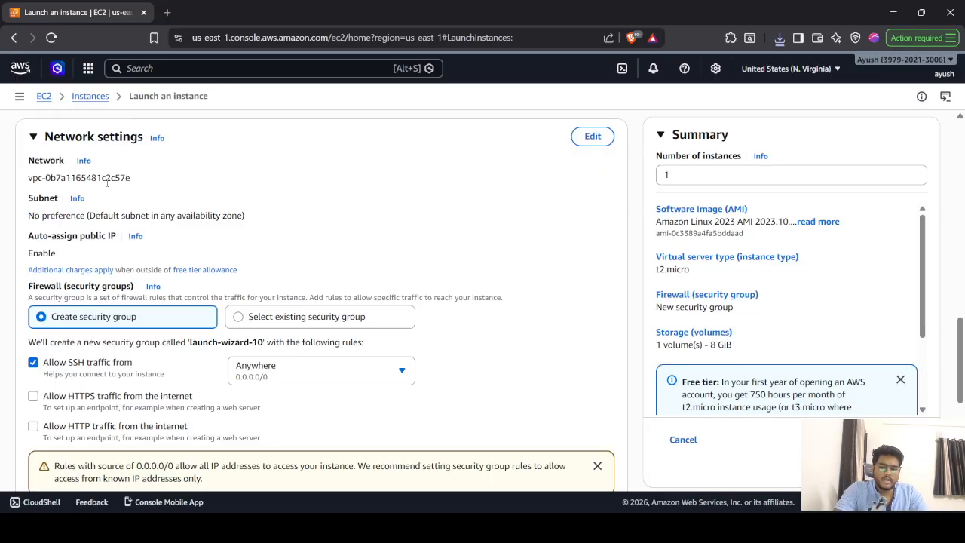
pyautogui.click(586, 139)
pyautogui.click(295, 195)
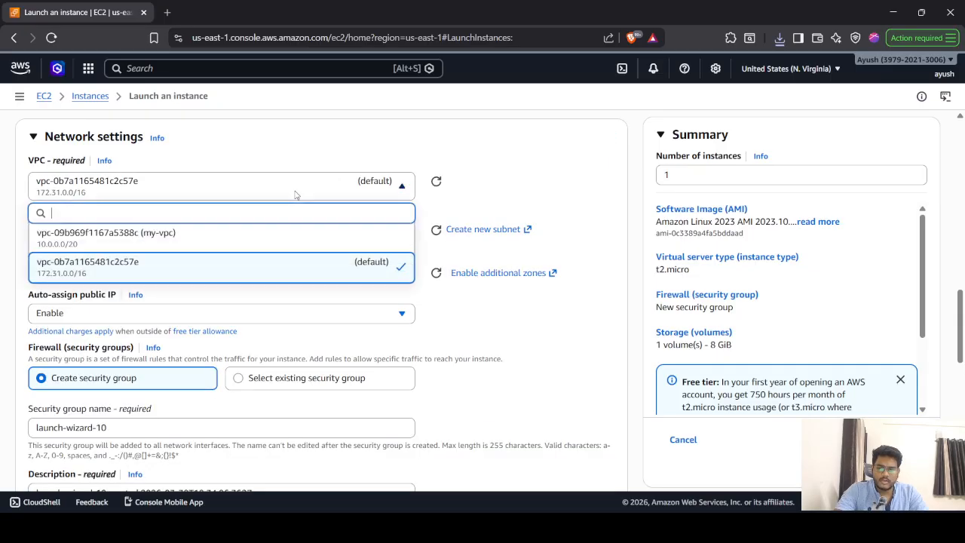
pyautogui.click(203, 269)
# - Replace the default security group name launch-wizard-10 with test-sg
pyautogui.scroll(-4, 539, 194)
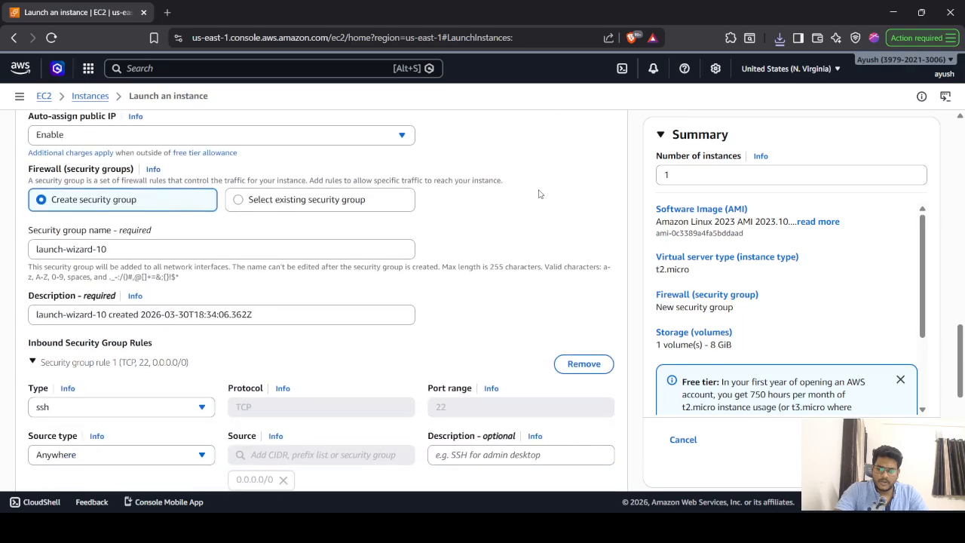
pyautogui.scroll(5, 539, 193)
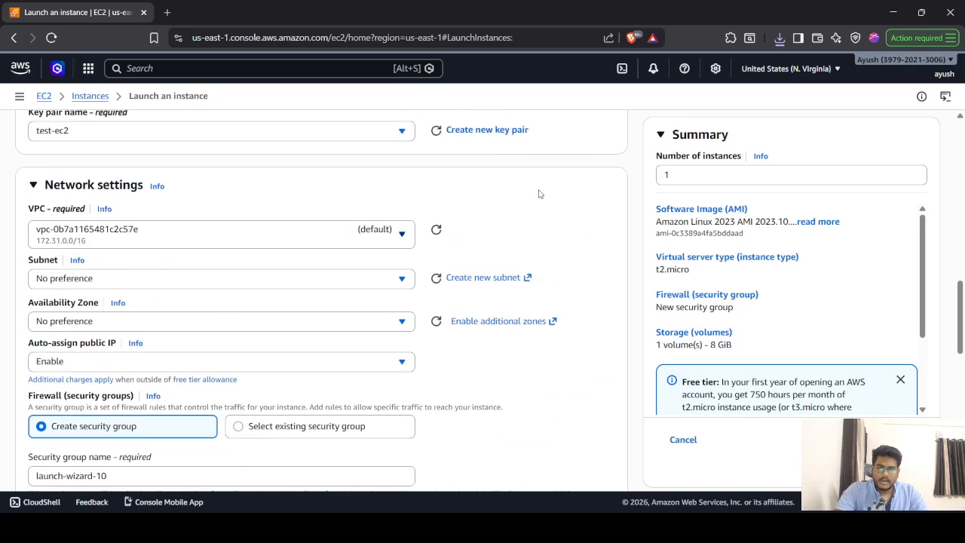
pyautogui.scroll(-2, 538, 194)
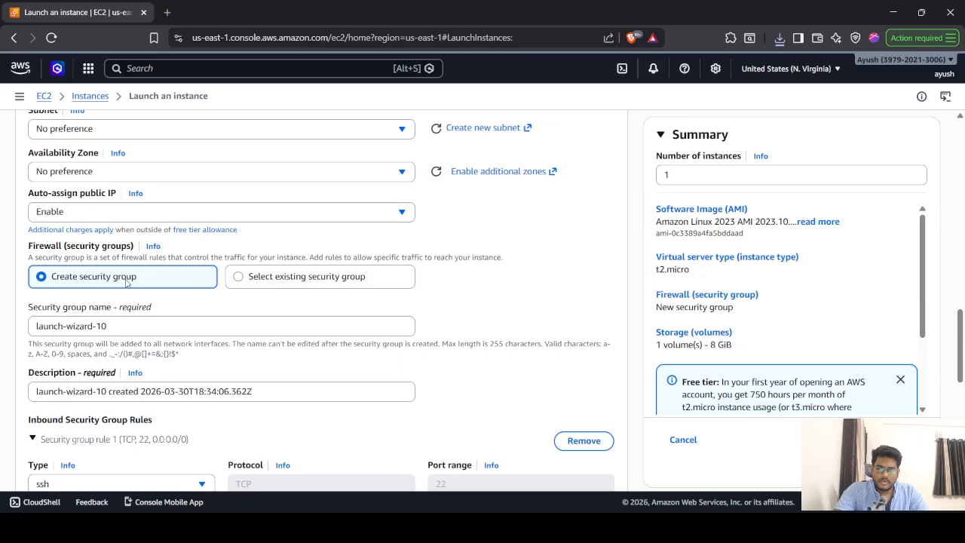
pyautogui.doubleClick(136, 326)
pyautogui.tripleClick(136, 326)
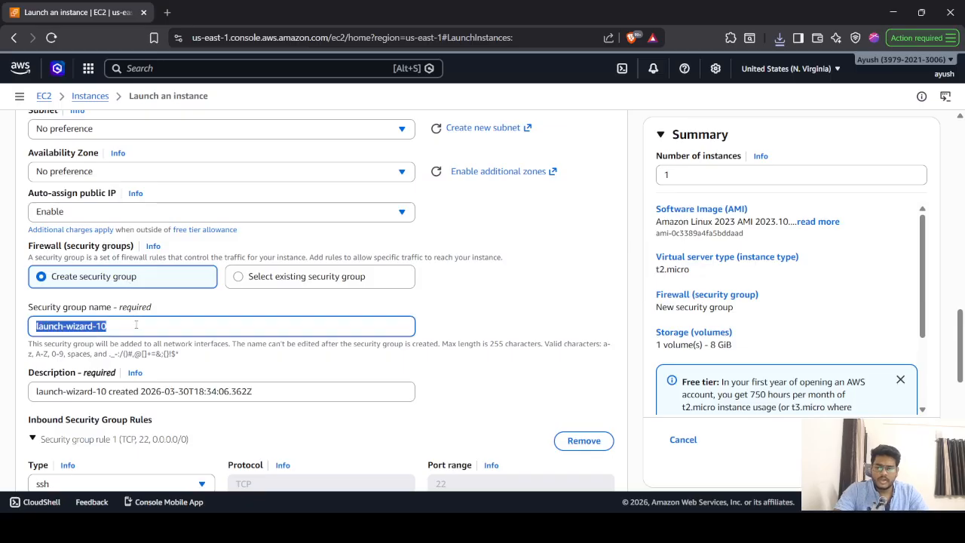
pyautogui.write('test-sg')
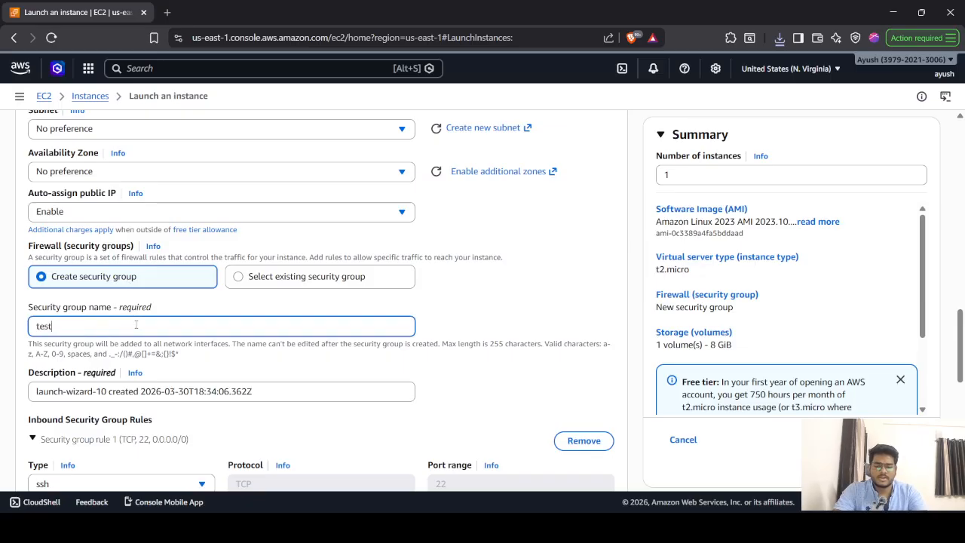
pyautogui.click(475, 326)
pyautogui.scroll(-3, 475, 326)
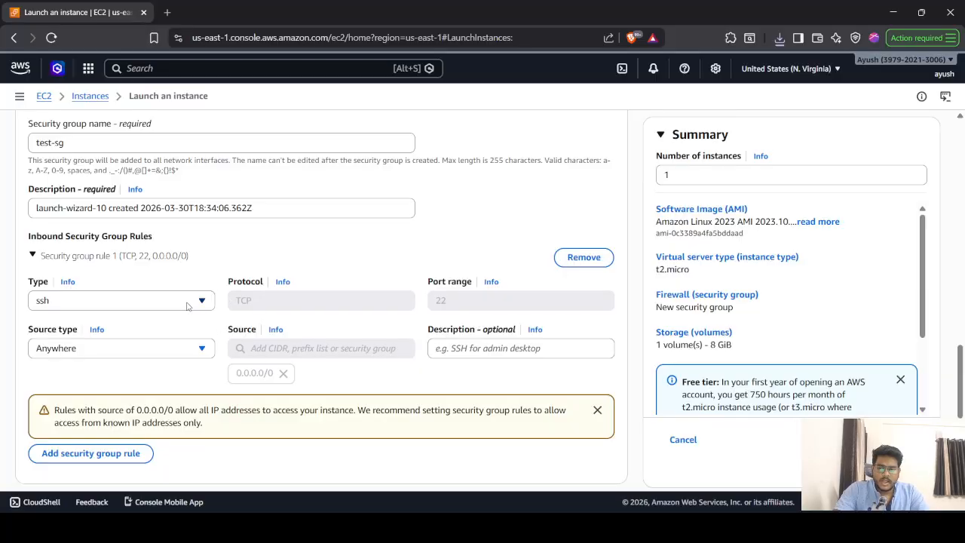
pyautogui.scroll(-3, 434, 267)
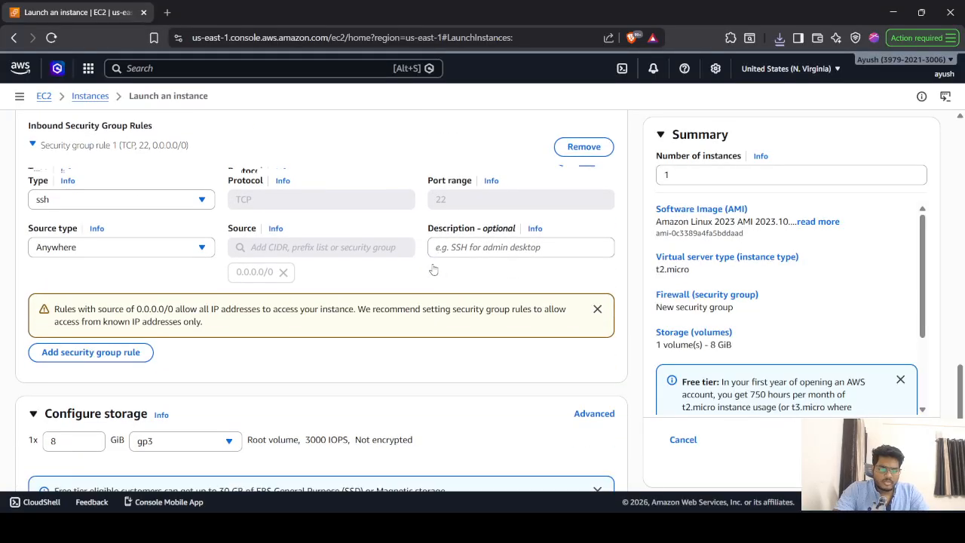
pyautogui.scroll(-1, 434, 268)
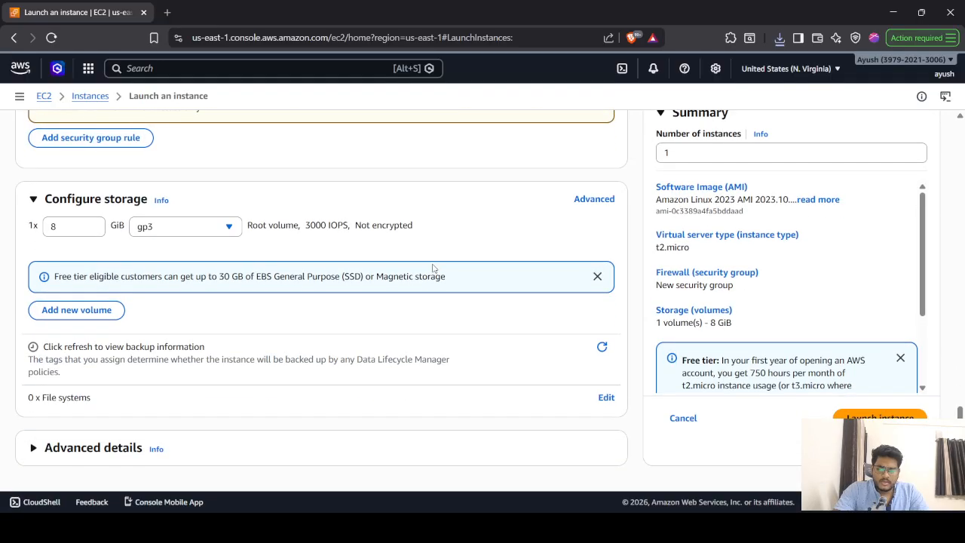
pyautogui.scroll(12, 420, 349)
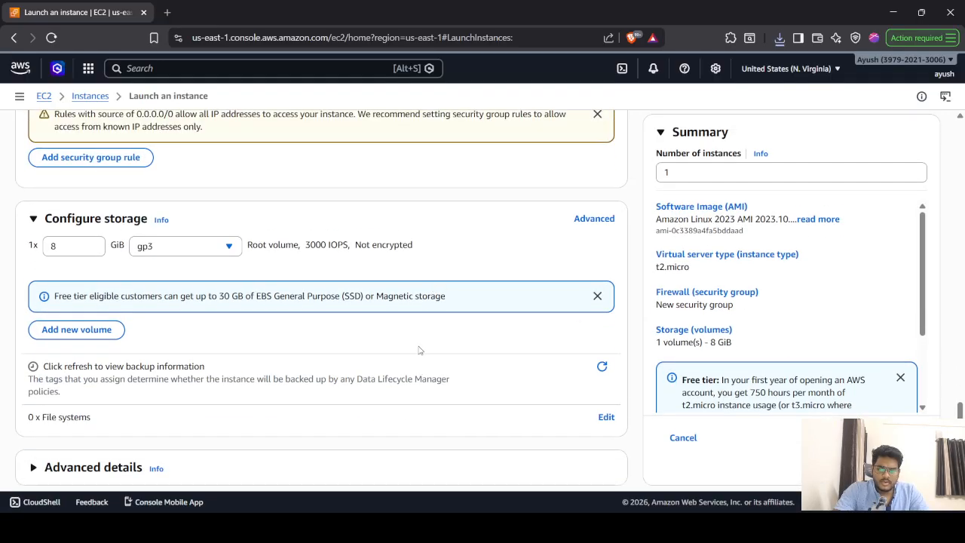
pyautogui.scroll(4, 420, 349)
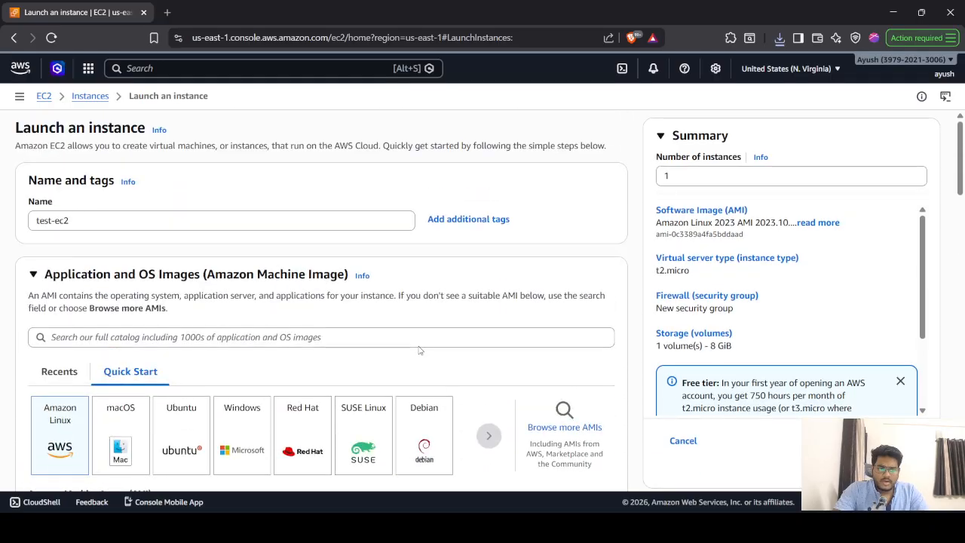
pyautogui.scroll(-15, 420, 349)
# - Expand Advanced details, inspect the User data box, then return to the top of the form
pyautogui.scroll(-1, 420, 350)
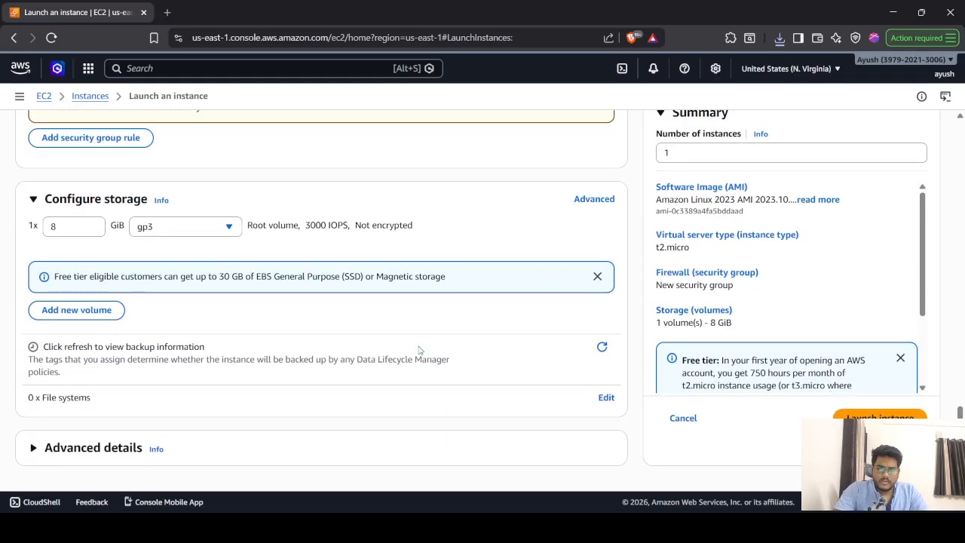
pyautogui.click(34, 449)
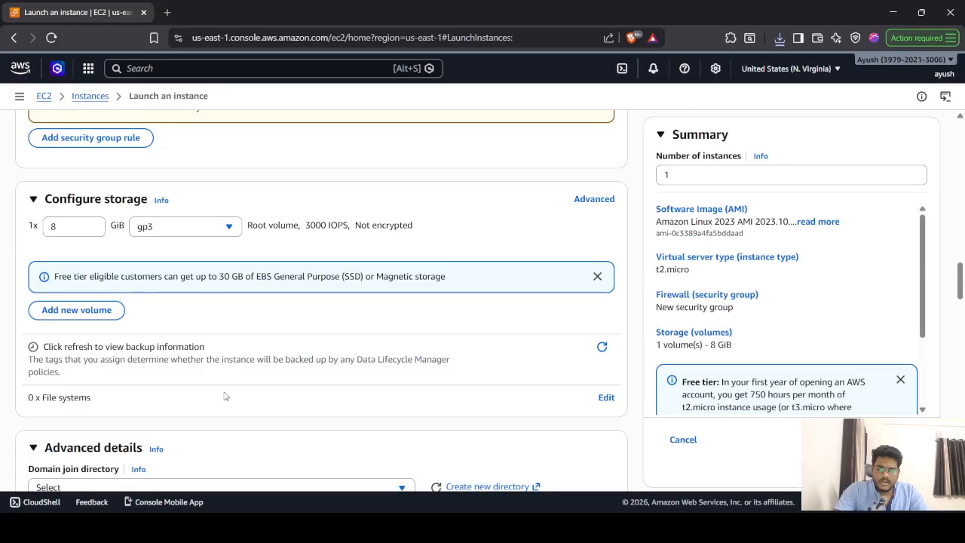
pyautogui.scroll(-5, 224, 396)
pyautogui.scroll(-20, 224, 395)
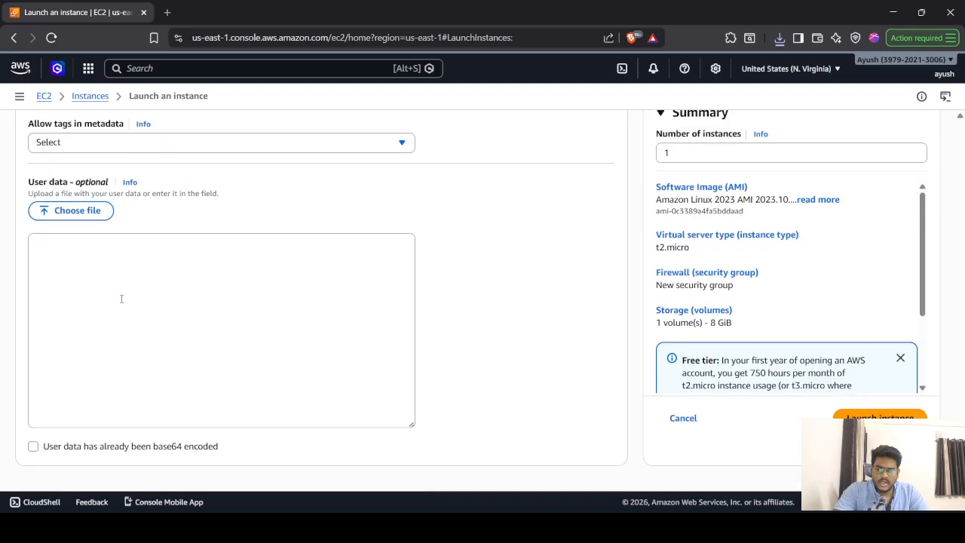
pyautogui.click(121, 298)
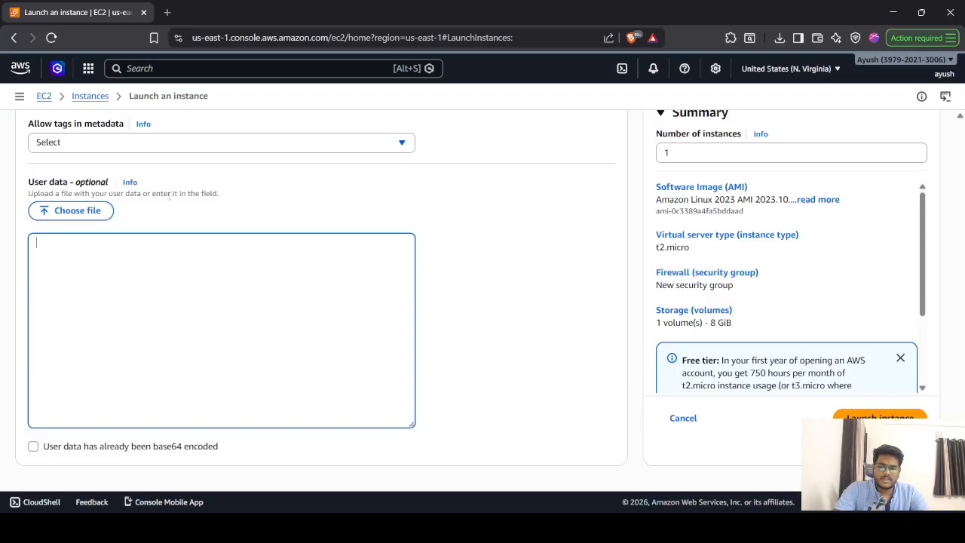
pyautogui.scroll(20, 468, 227)
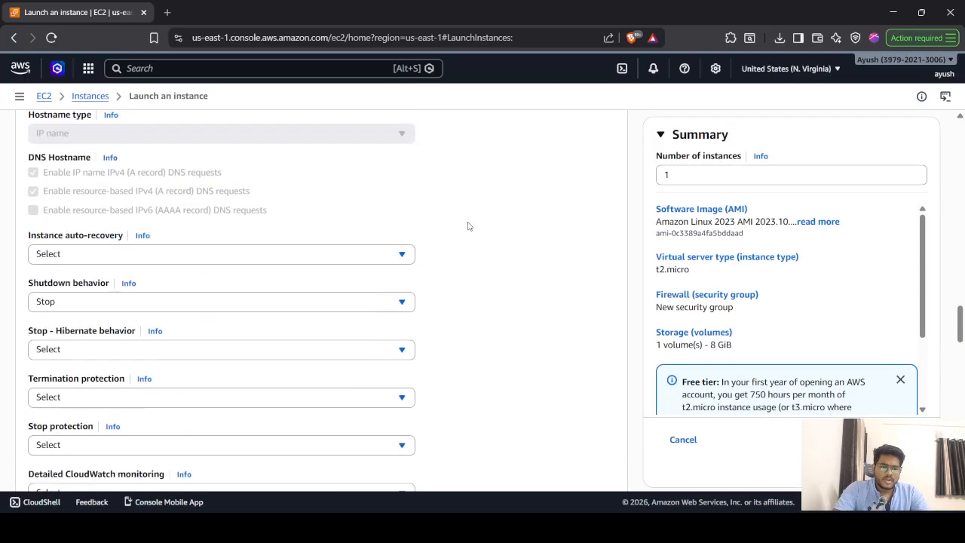
pyautogui.scroll(8, 468, 227)
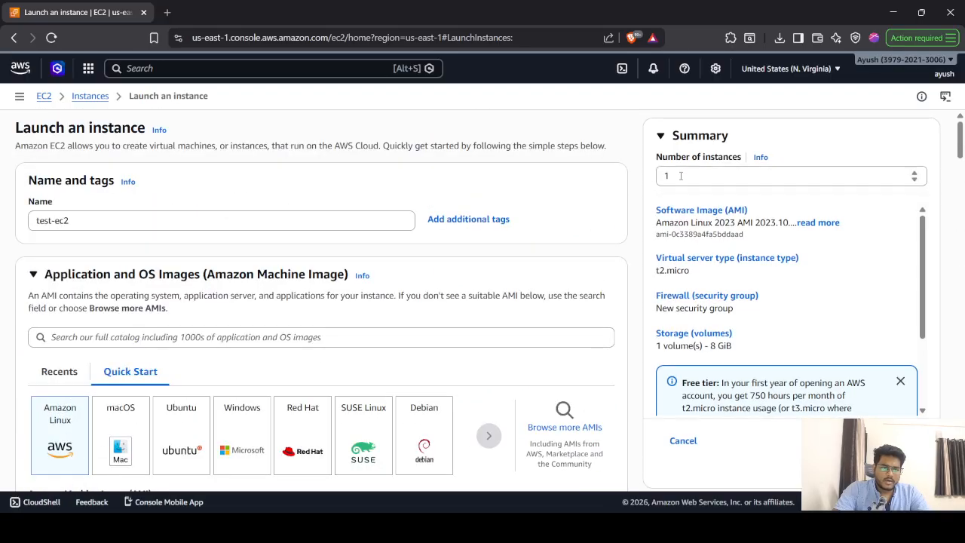
# - Launch the t2.micro test-ec2 instance from the Summary panel
pyautogui.click(681, 176)
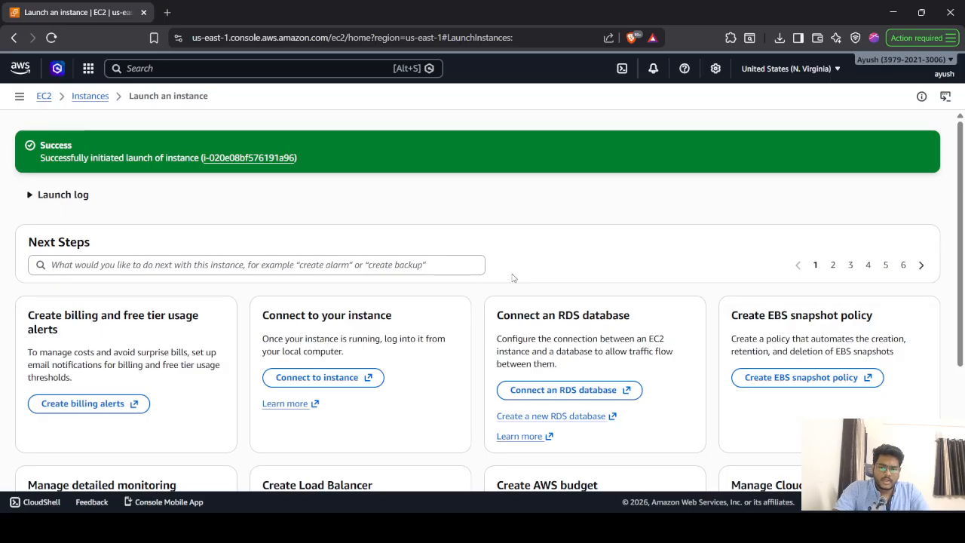
# - Start PuTTY via Start-menu search, then follow the success banner's instance ID link
pyautogui.press('super')
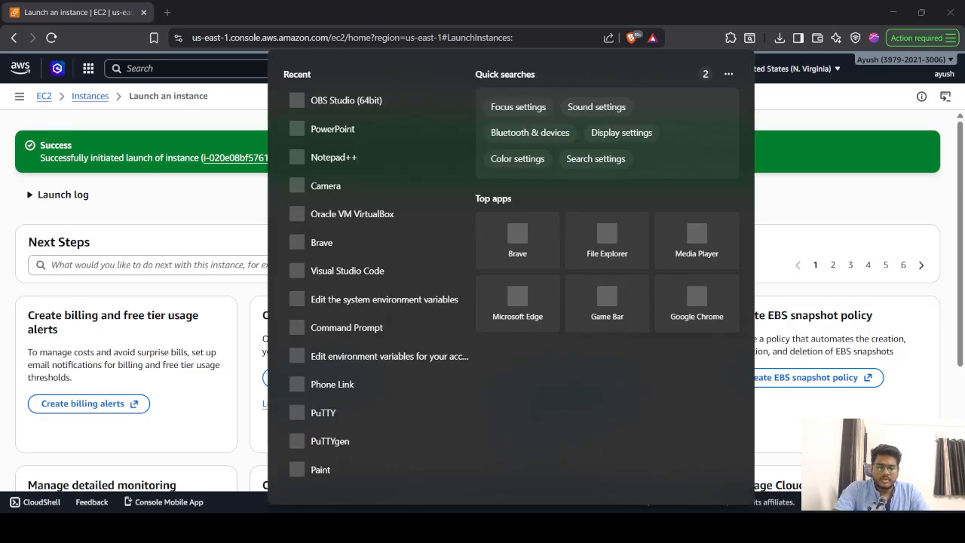
pyautogui.write('putty')
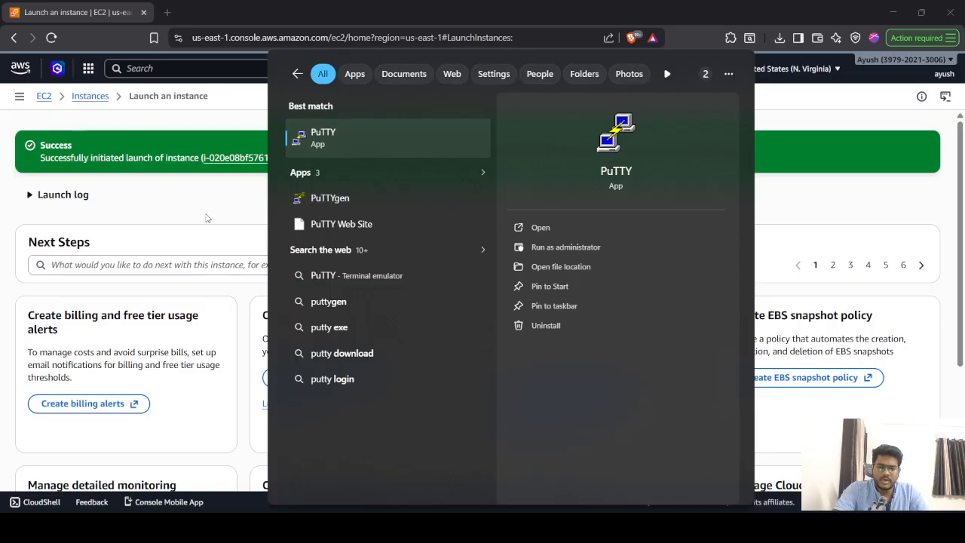
pyautogui.click(364, 147)
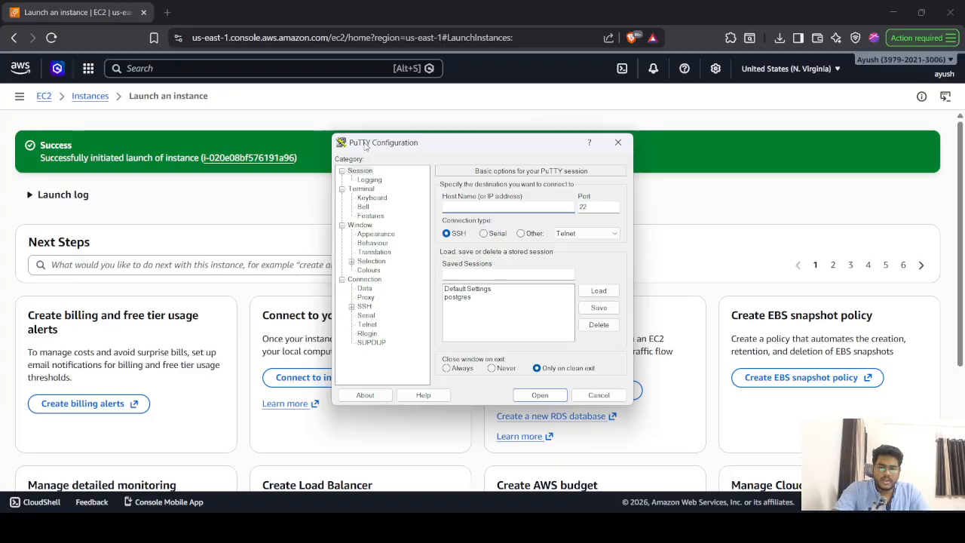
pyautogui.moveTo(379, 147)
pyautogui.mouseDown()
pyautogui.moveTo(400, 160)
pyautogui.moveTo(367, 156)
pyautogui.moveTo(344, 138)
pyautogui.moveTo(369, 139)
pyautogui.mouseUp()
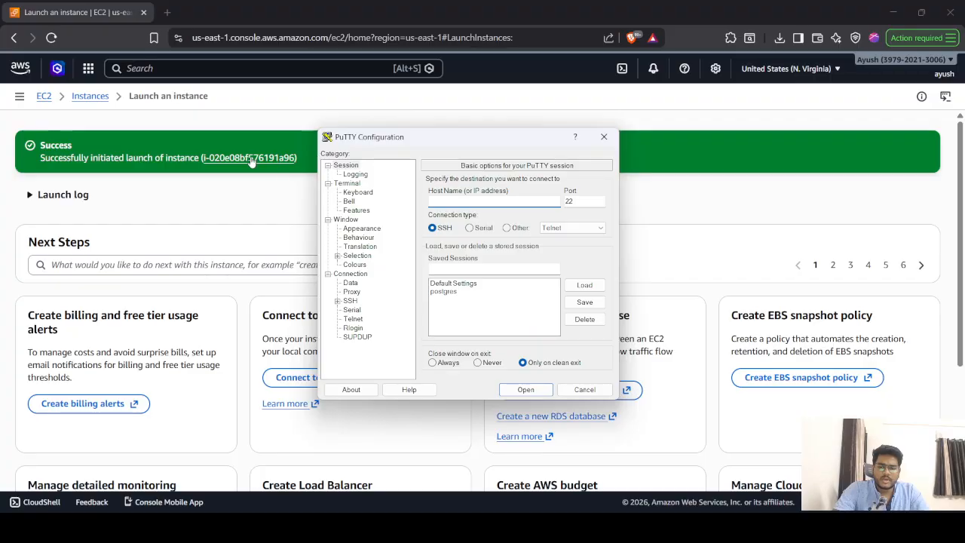
pyautogui.click(251, 160)
pyautogui.click(251, 159)
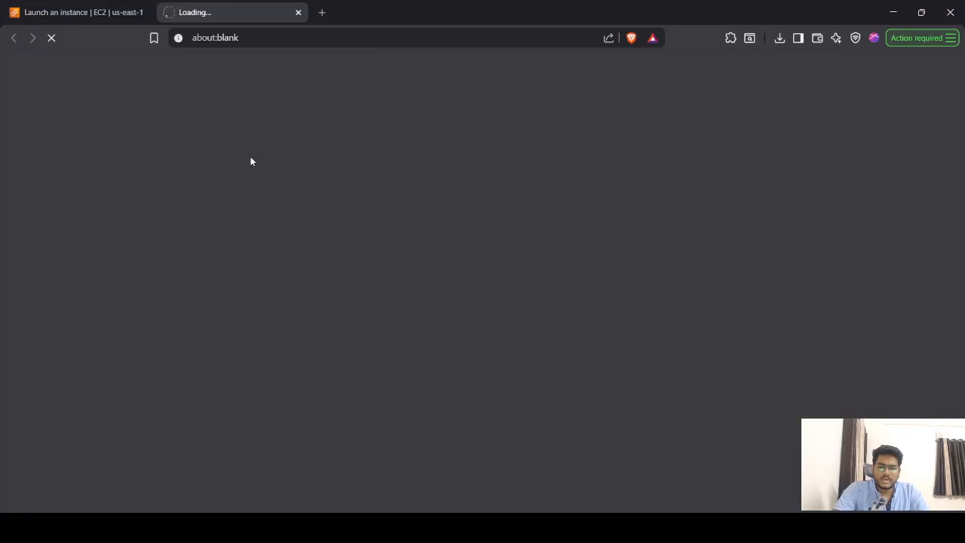
# - Reload the offline instance-details tab, return to the launch success tab, and switch to PuTTY
pyautogui.click(66, 10)
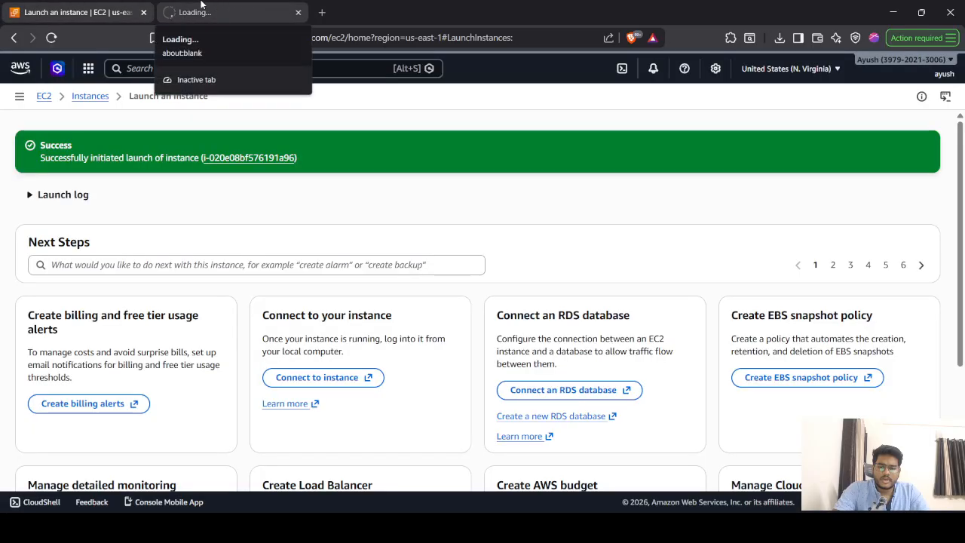
pyautogui.click(202, 5)
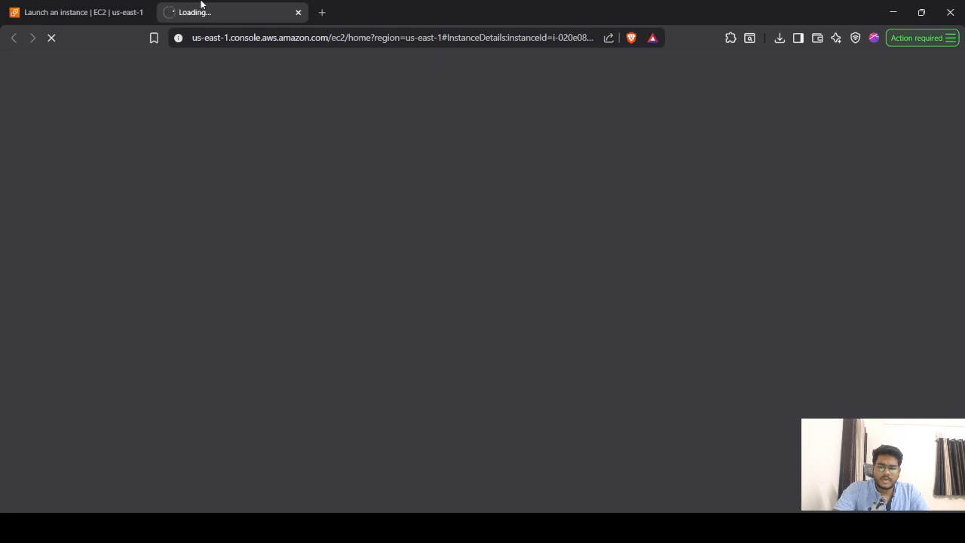
pyautogui.click(97, 4)
pyautogui.click(252, 5)
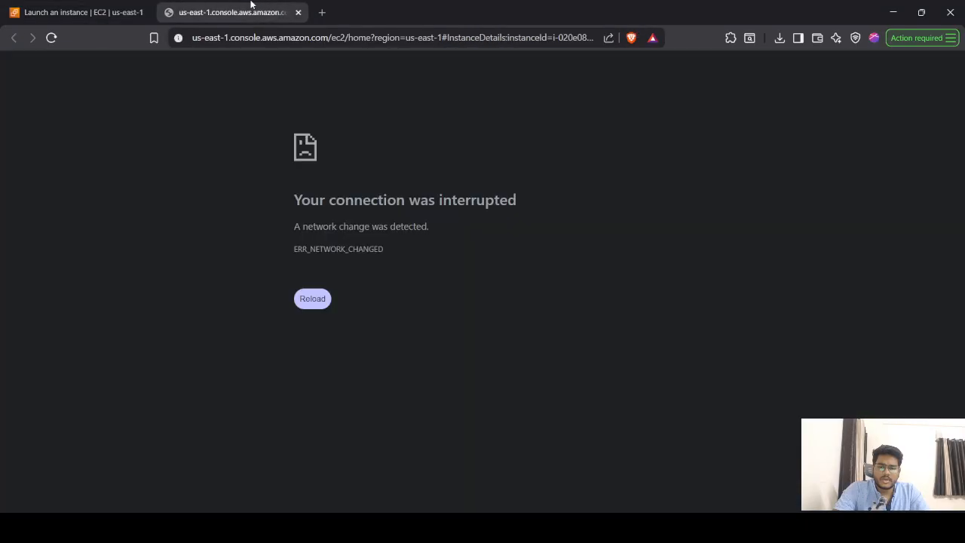
pyautogui.click(324, 296)
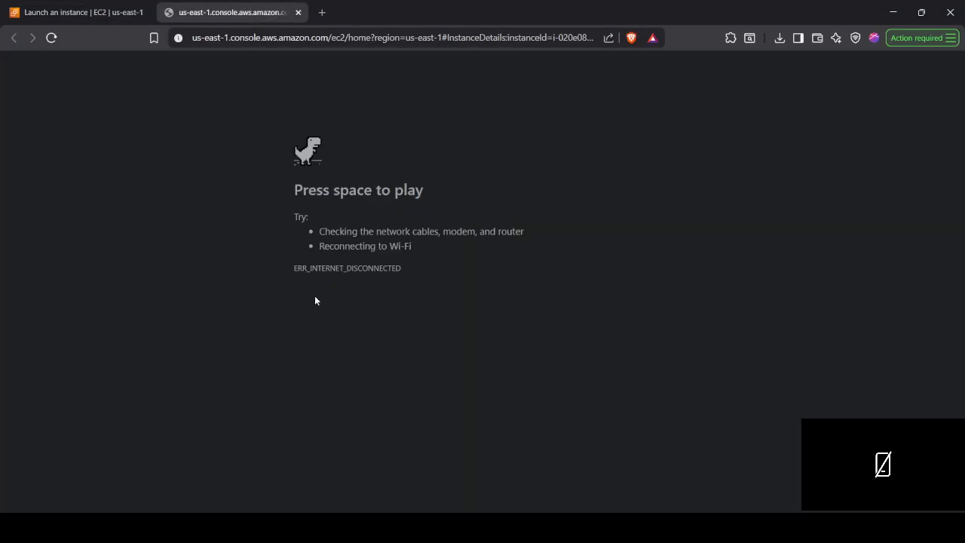
pyautogui.click(76, 12)
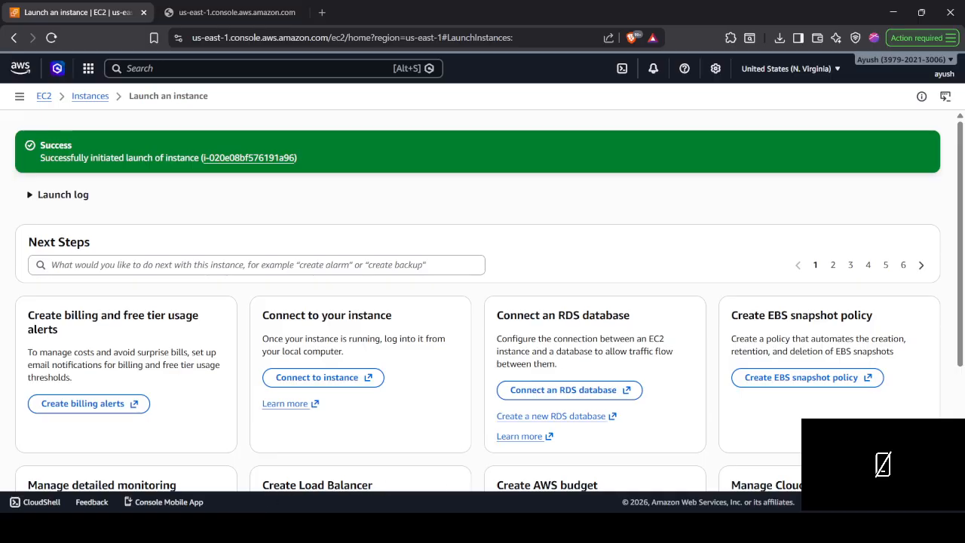
pyautogui.hotkey('alt', 'Tab')
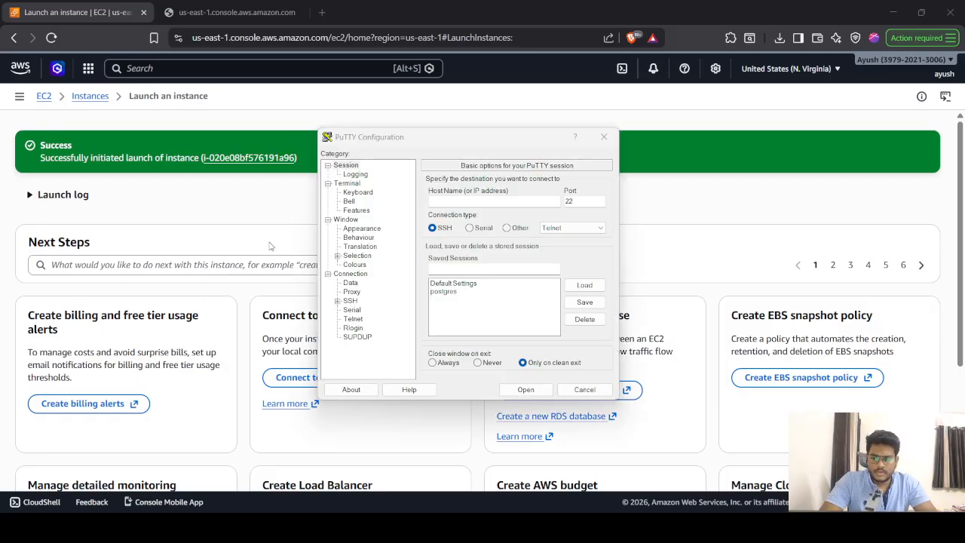
# - Reopen instance details (public IP 13.218.96.215), launch PuTTY, and select the third tab's address
pyautogui.click(243, 158)
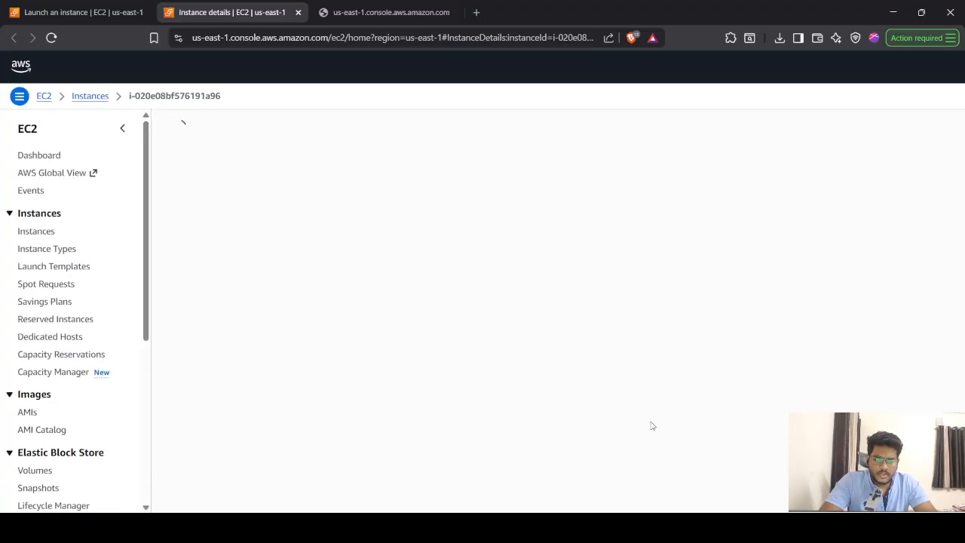
pyautogui.click(674, 527)
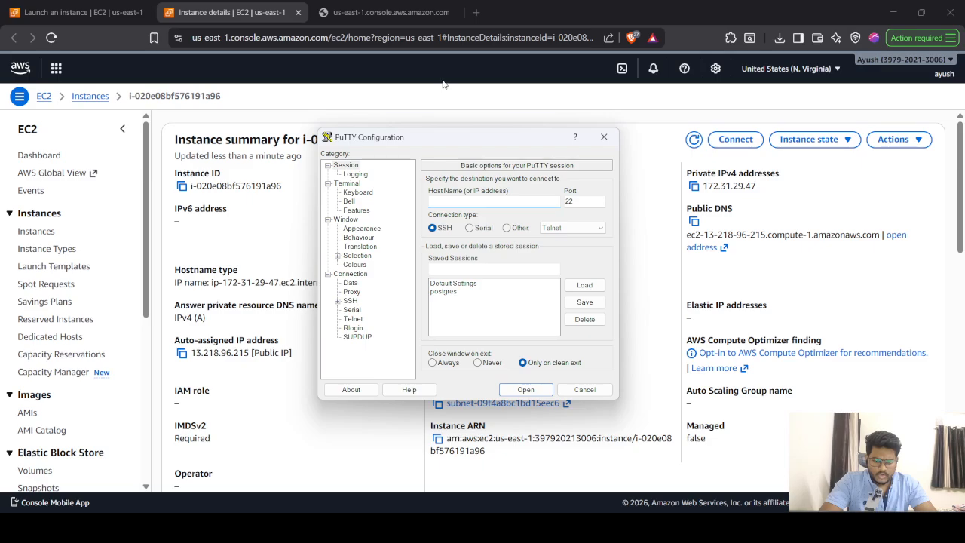
pyautogui.click(391, 12)
pyautogui.click(398, 37)
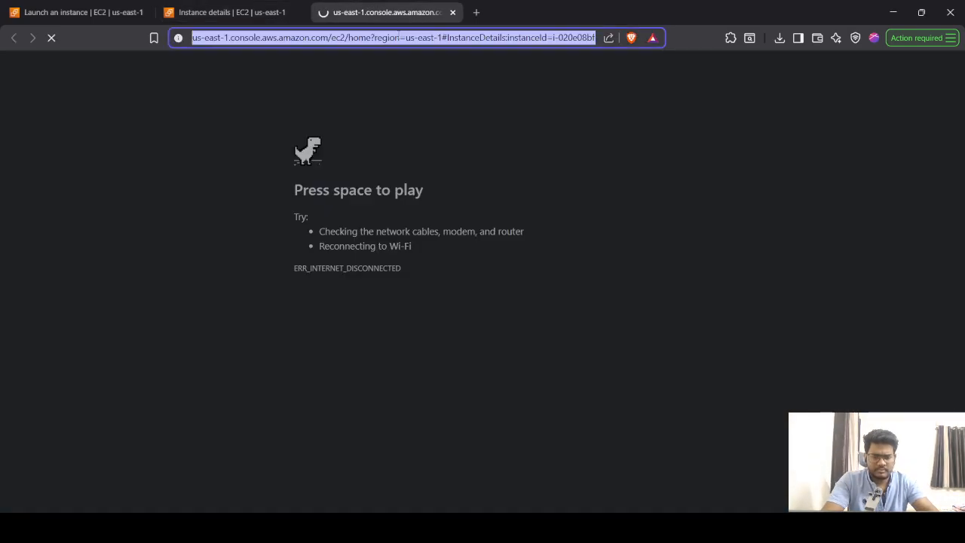
# - Search 'putty download', open putty.org's PuTTY 0.83 download page, then return to the instance details
pyautogui.write('putty')
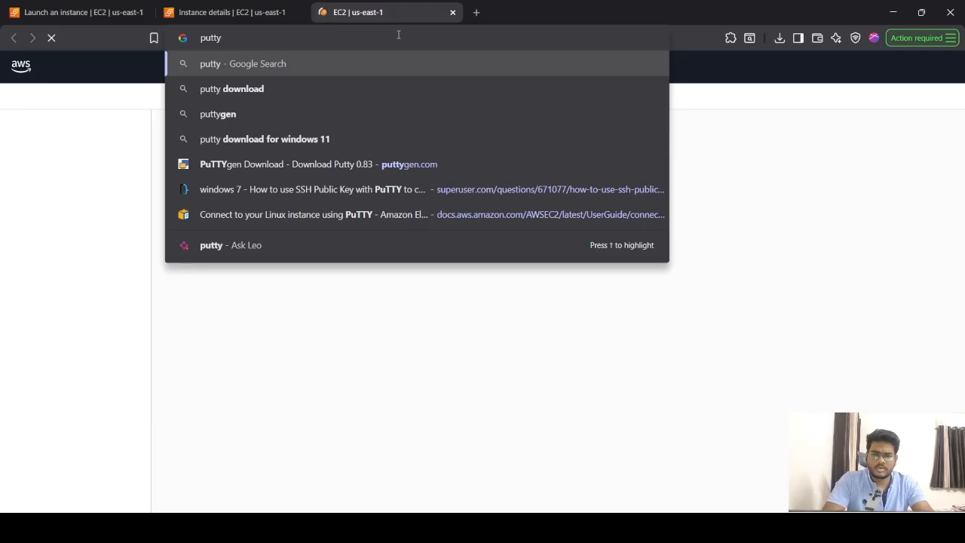
pyautogui.press('Down')
pyautogui.press('Return')
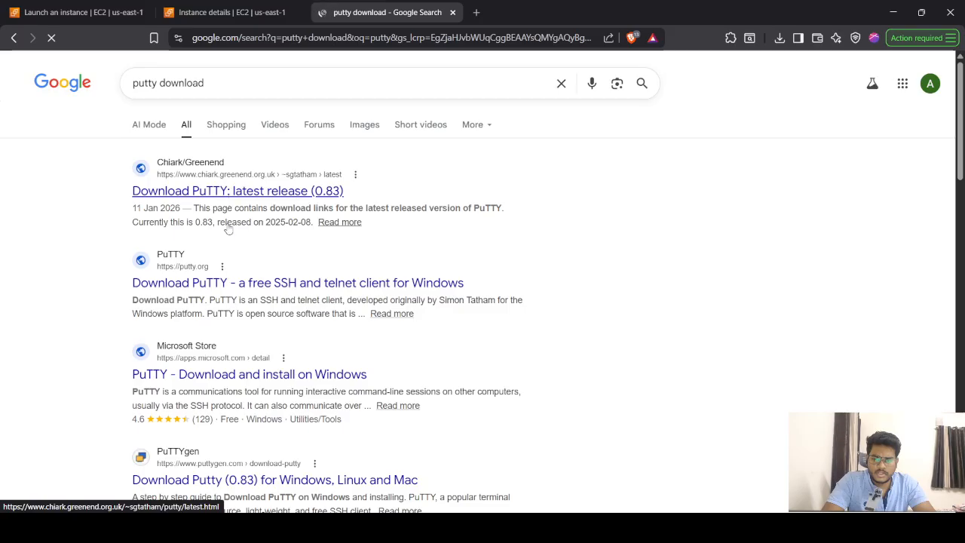
pyautogui.click(236, 283)
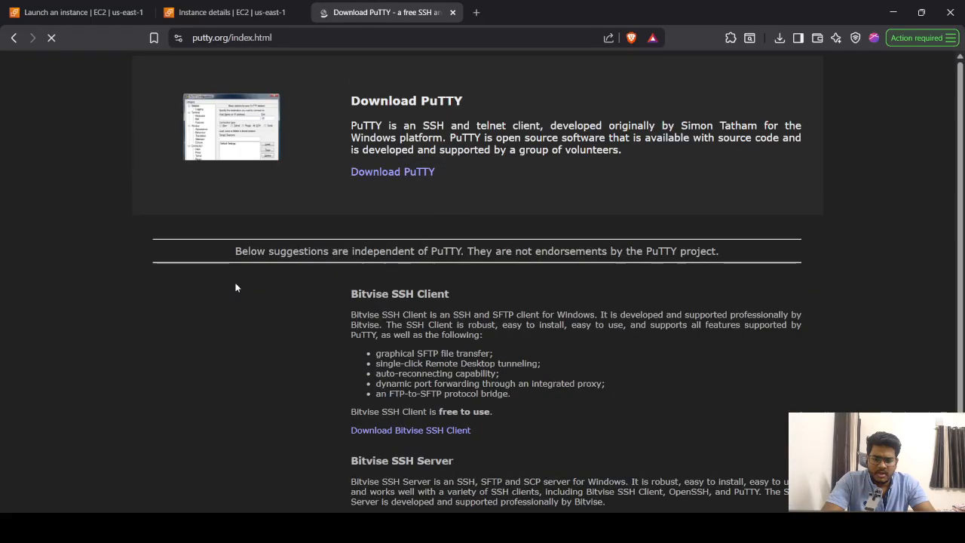
pyautogui.scroll(-1, 465, 338)
pyautogui.scroll(1, 465, 338)
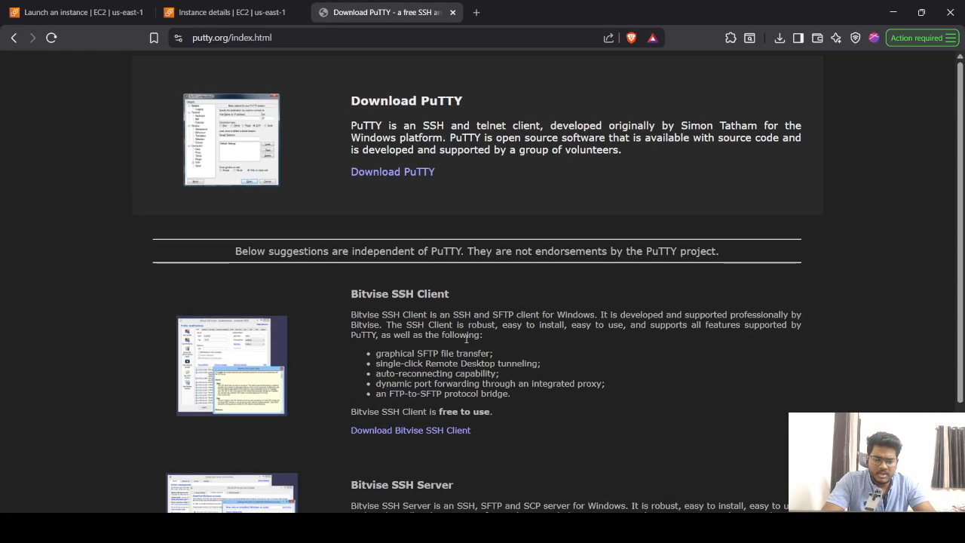
pyautogui.click(411, 181)
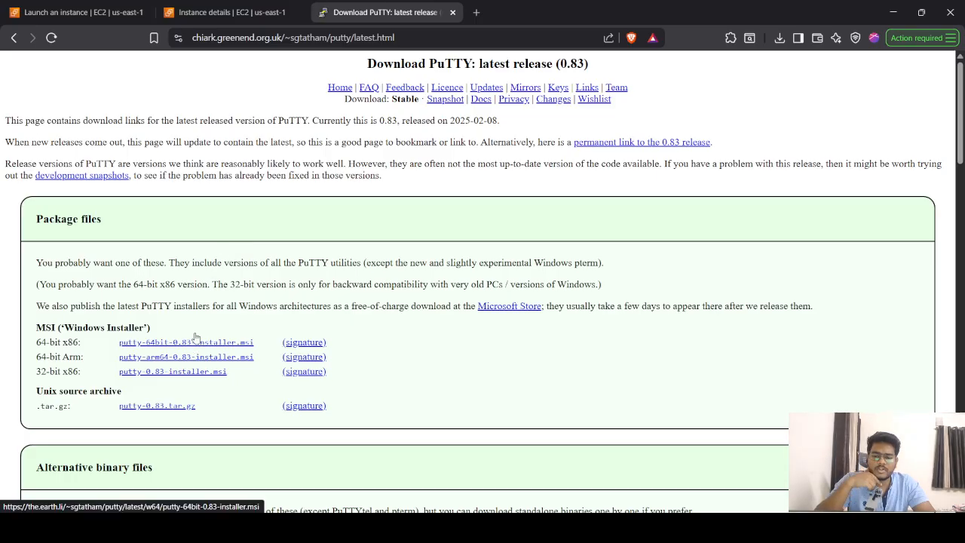
pyautogui.click(241, 10)
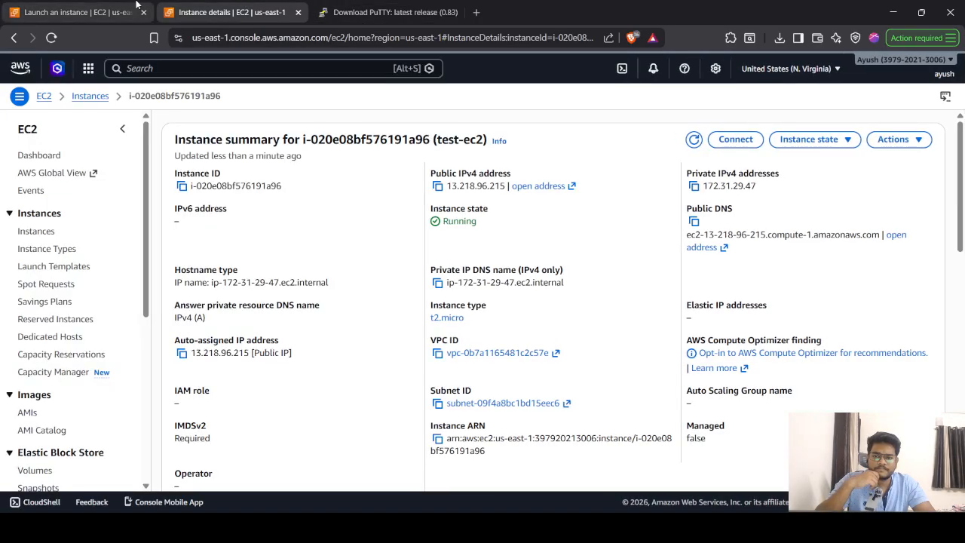
# - Copy test-ec2's public IPv4 address 13.218.96.215 and bring up the PuTTY Configuration window
pyautogui.click(137, 5)
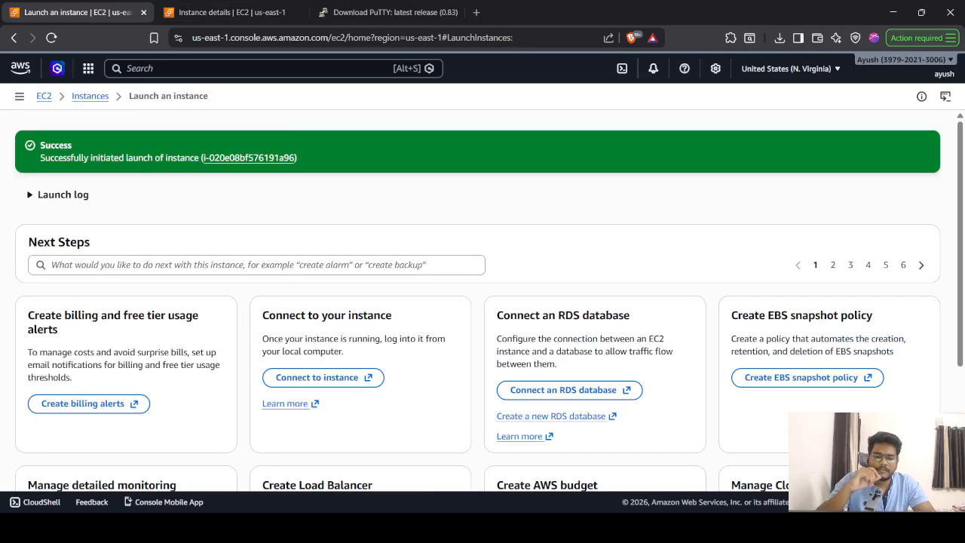
pyautogui.press('super')
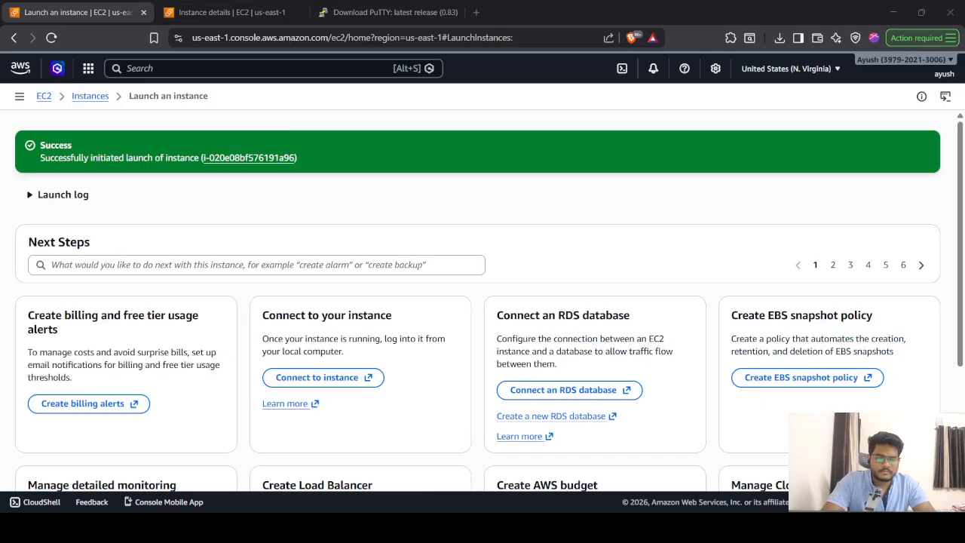
pyautogui.click(217, 9)
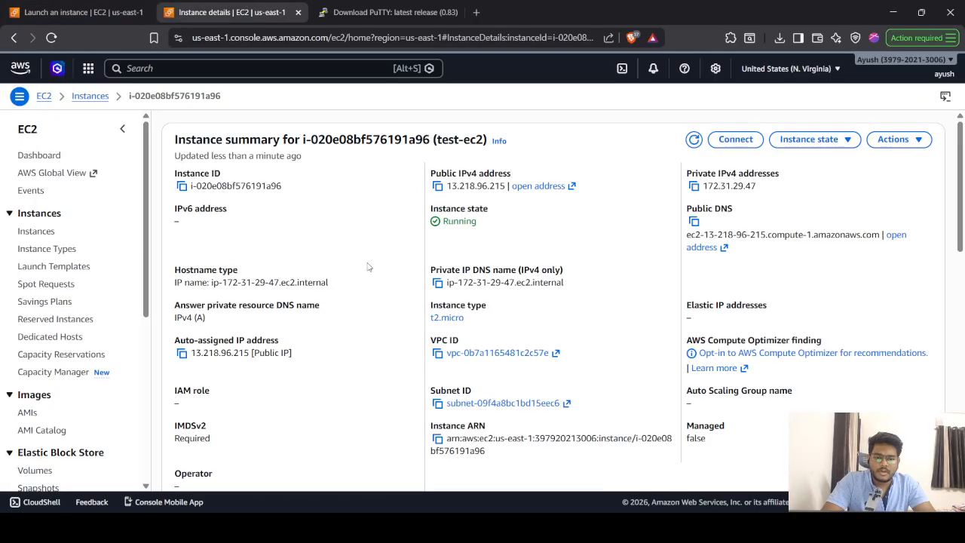
pyautogui.click(438, 186)
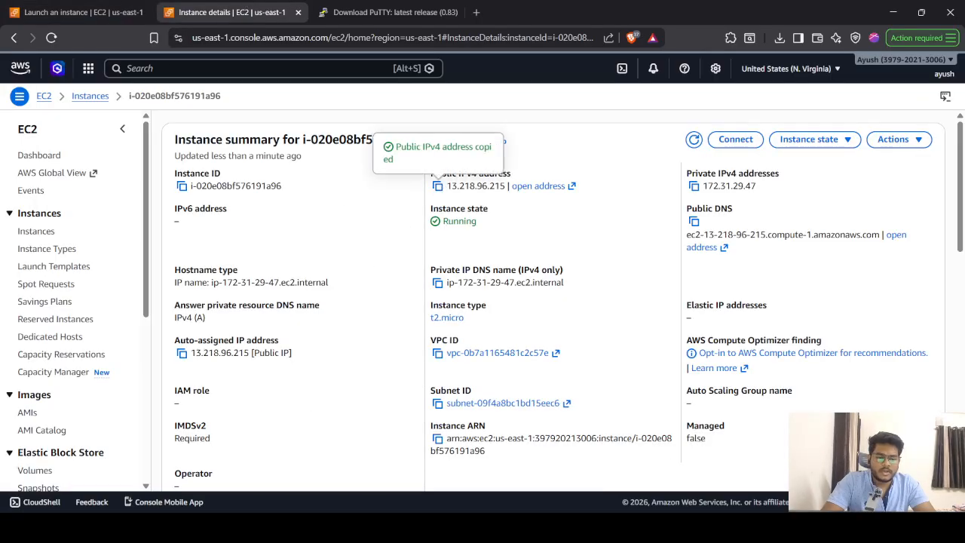
pyautogui.hotkey('alt', 'Tab')
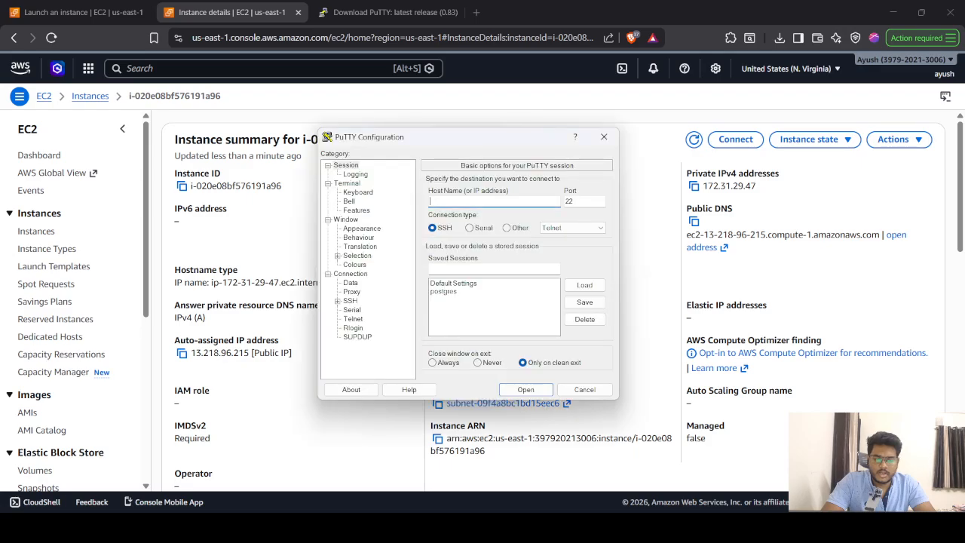
# - Under Connection > SSH > Auth > Credentials, choose test-ec2.ppk from the Desktop as the private key
pyautogui.click(337, 300)
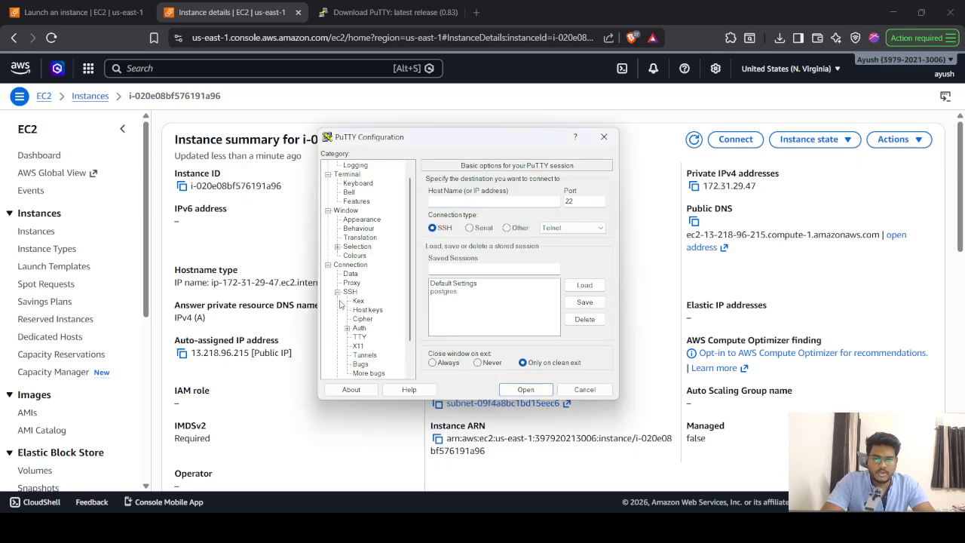
pyautogui.click(348, 329)
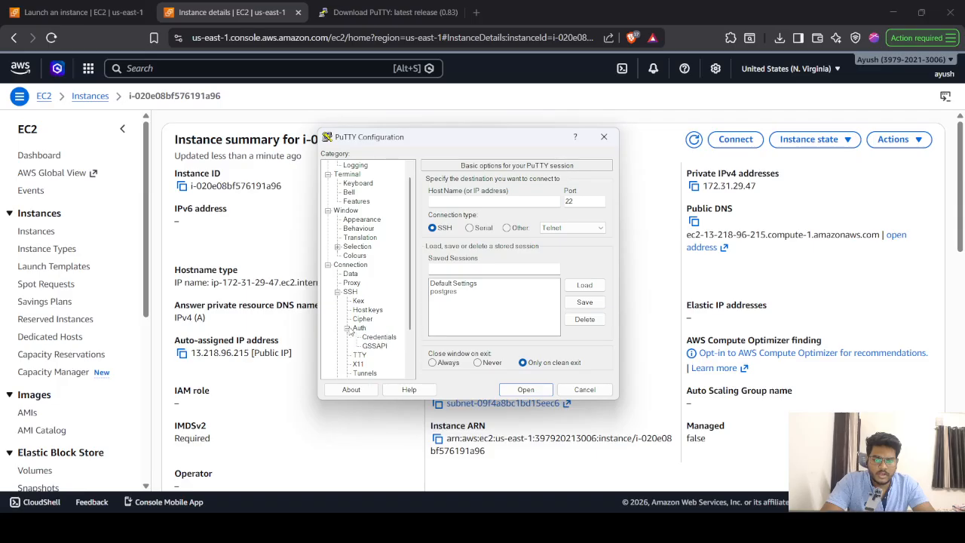
pyautogui.click(377, 338)
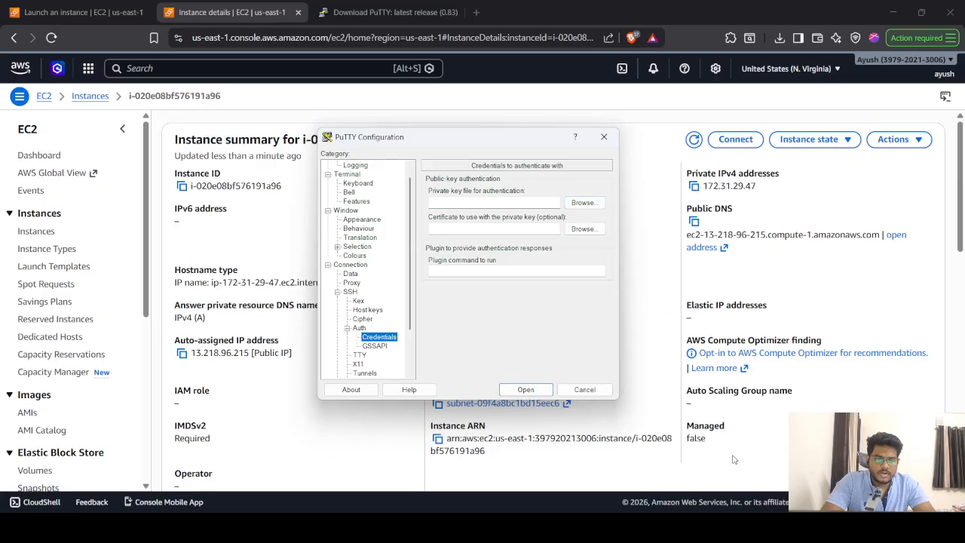
pyautogui.click(582, 204)
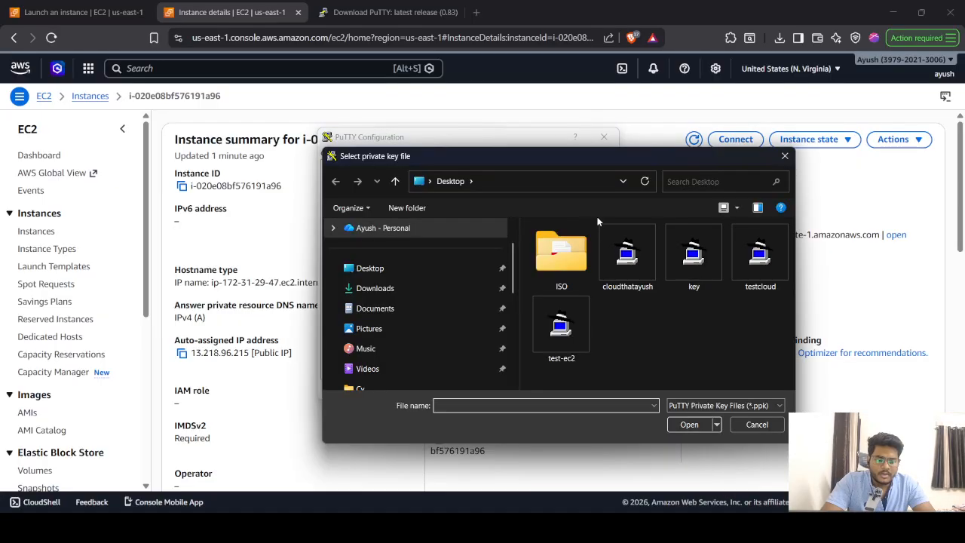
pyautogui.click(756, 255)
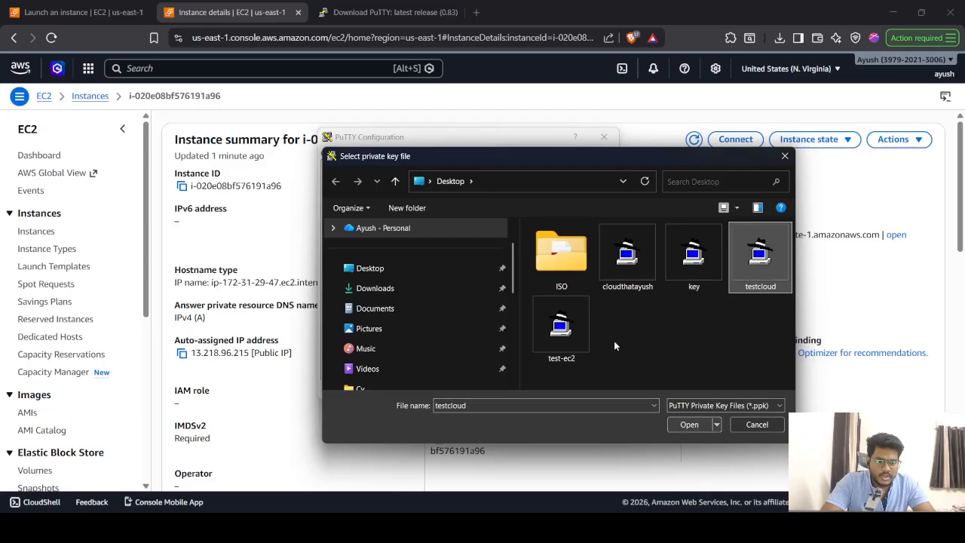
pyautogui.click(570, 325)
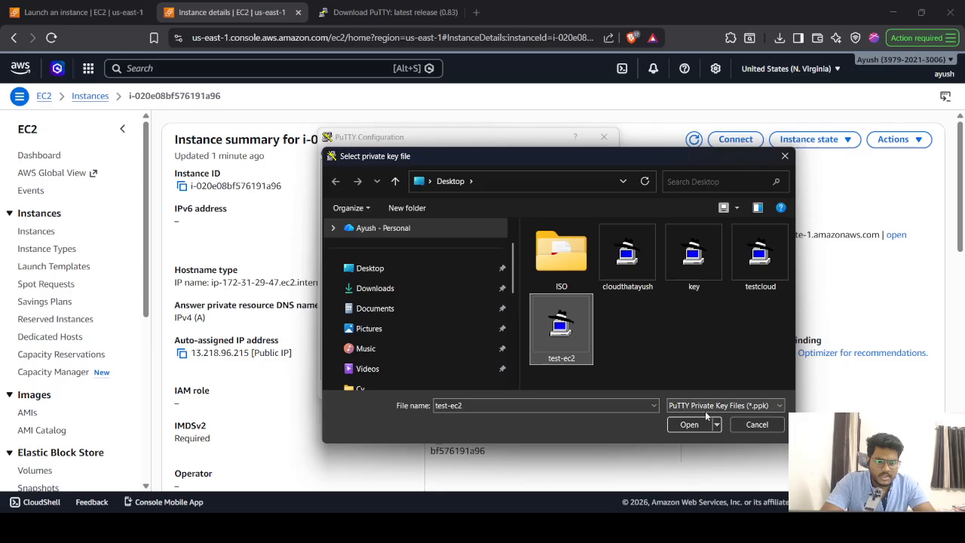
pyautogui.click(691, 424)
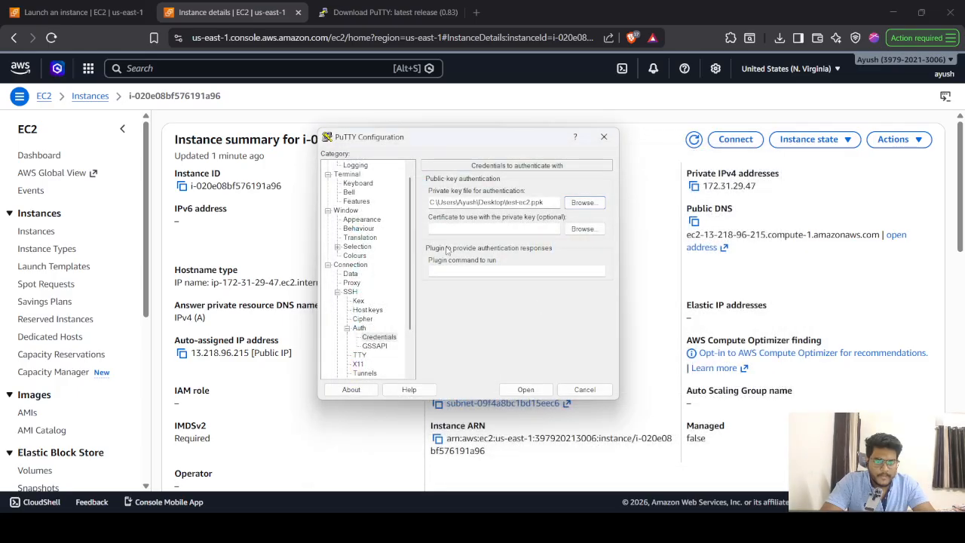
# - Paste 13.218.96.215 into the Host Name field of PuTTY's Session settings
pyautogui.scroll(1, 358, 225)
pyautogui.click(354, 175)
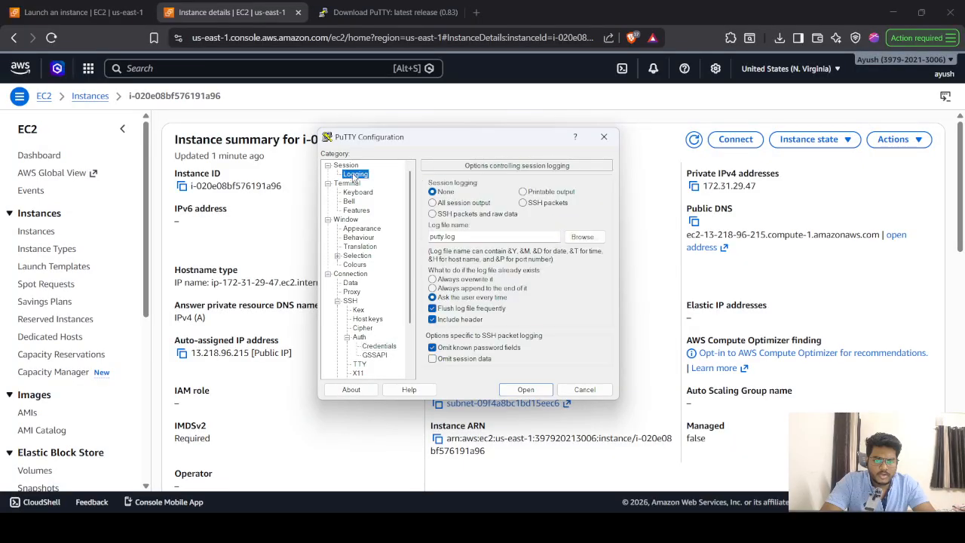
pyautogui.click(347, 167)
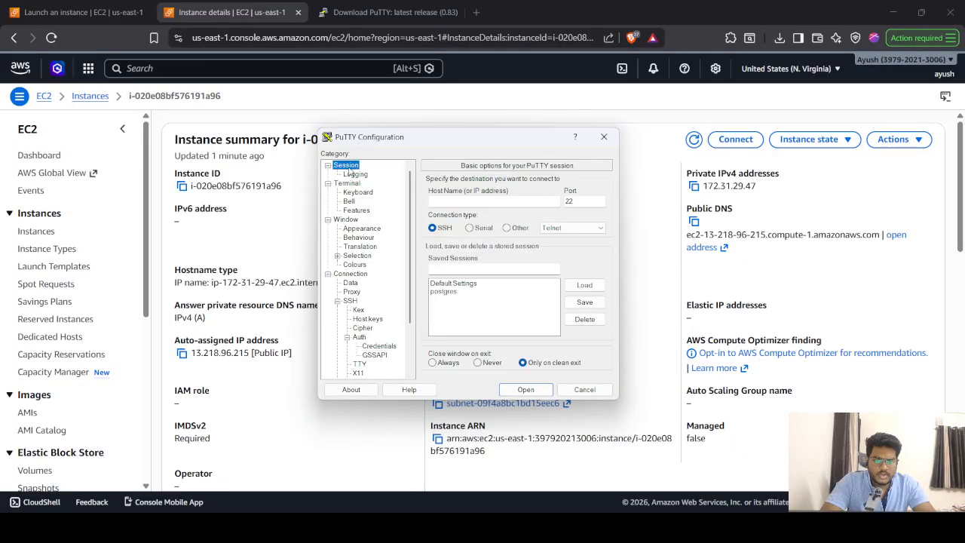
pyautogui.click(444, 204)
pyautogui.hotkey('ctrl', 'v')
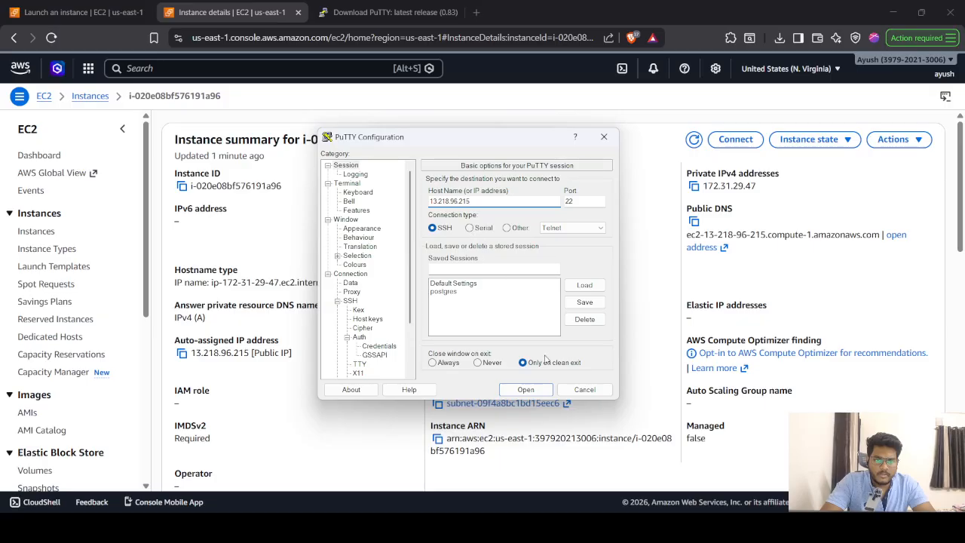
# - Open the SSH connection, accept the server's host key, and center the terminal window
pyautogui.click(526, 389)
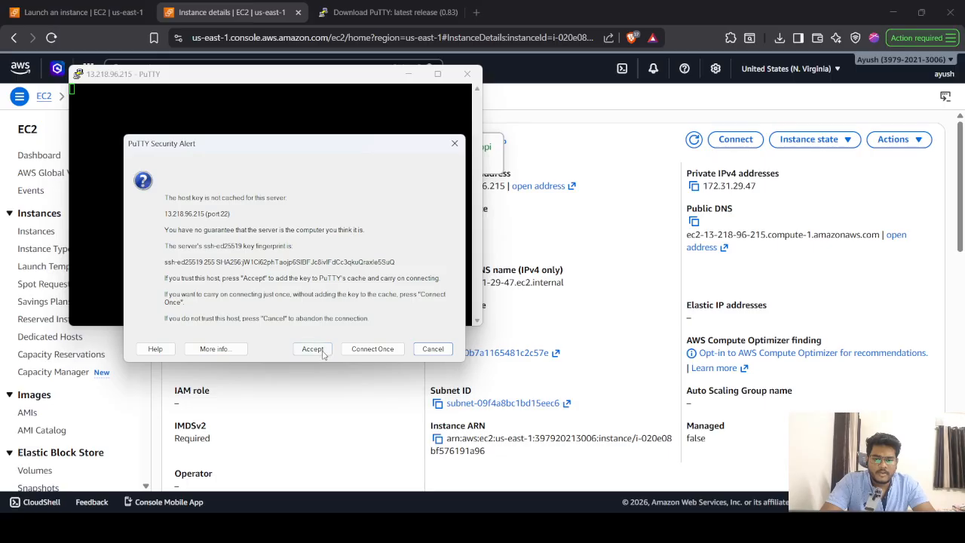
pyautogui.click(309, 353)
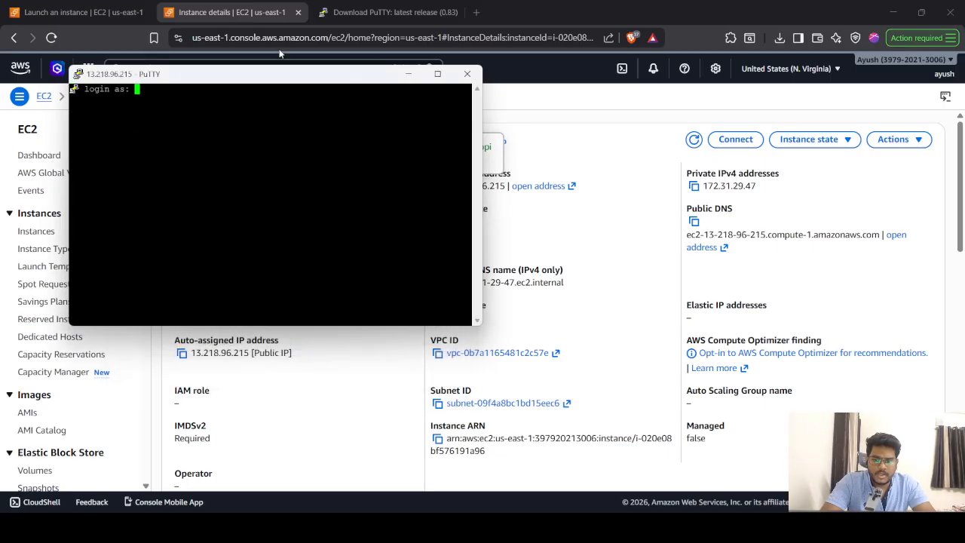
pyautogui.moveTo(264, 81); pyautogui.dragTo(490, 165)
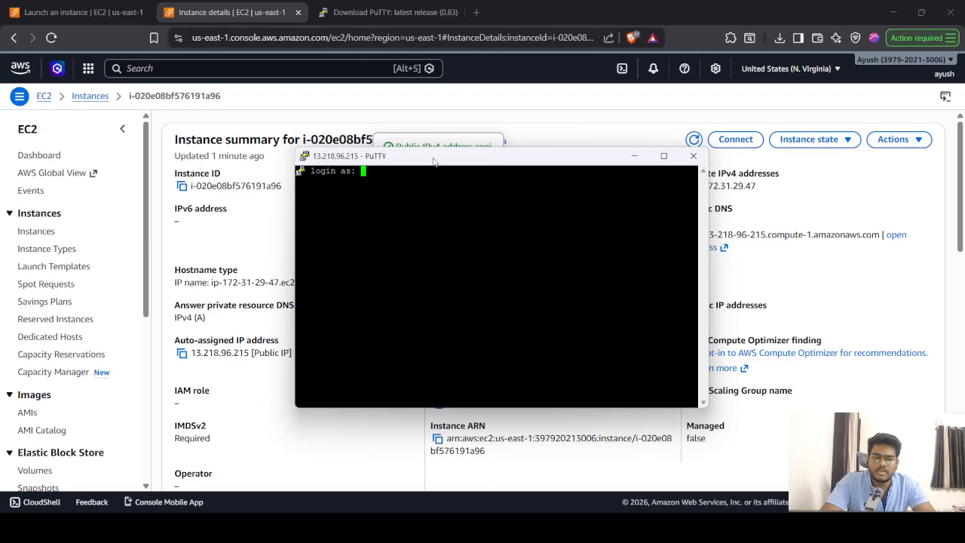
pyautogui.moveTo(435, 162); pyautogui.dragTo(291, 150)
# - Check test-ec2's Connect page to find the default username ec2-user
pyautogui.click(736, 141)
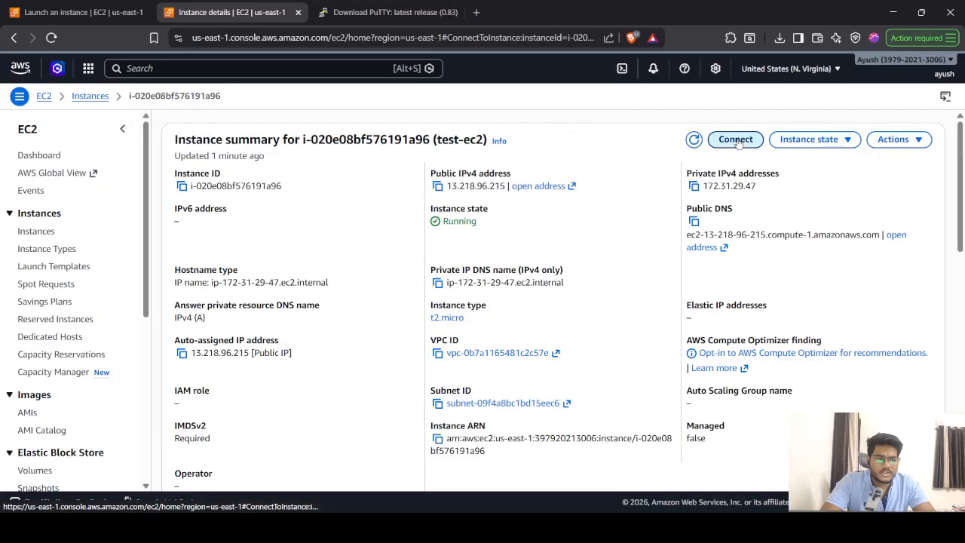
pyautogui.scroll(-2, 242, 327)
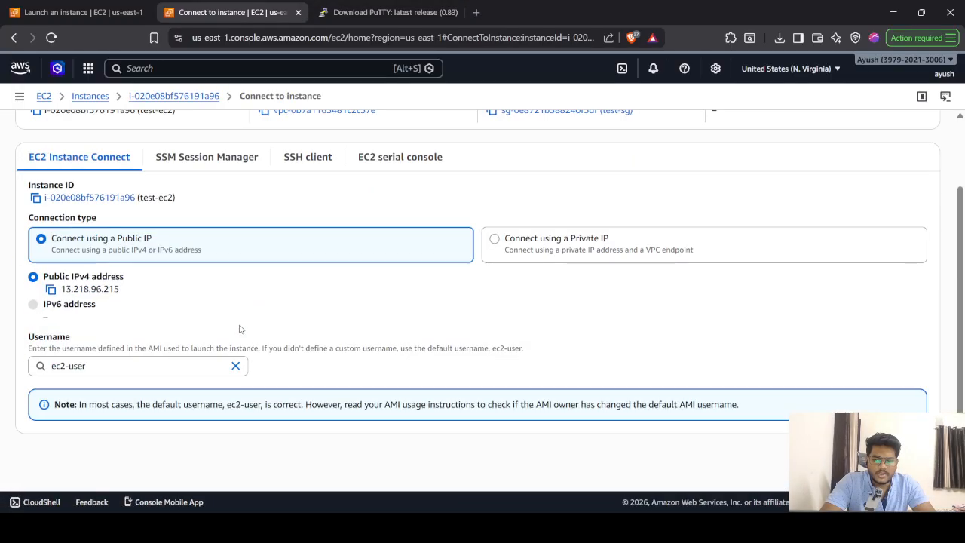
pyautogui.click(118, 365)
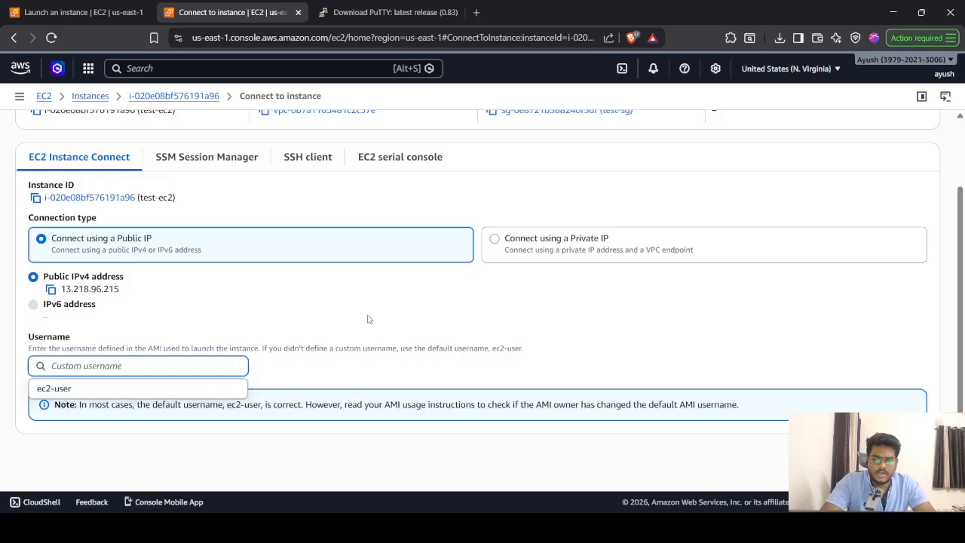
pyautogui.press('Down')
pyautogui.press('Return')
# - Log in to the instance in PuTTY as ec2-user and enlarge the terminal
pyautogui.hotkey('alt', 'Tab')
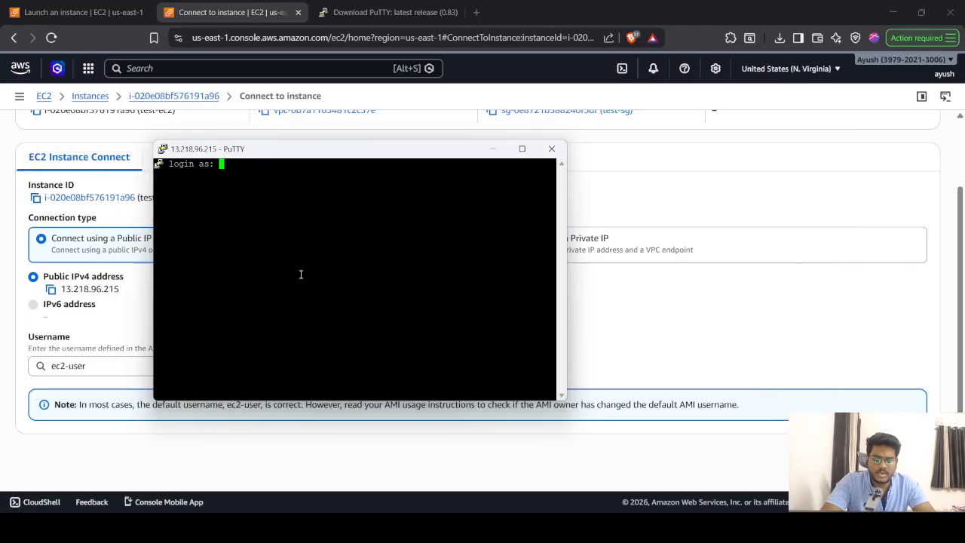
pyautogui.write('ec2-user')
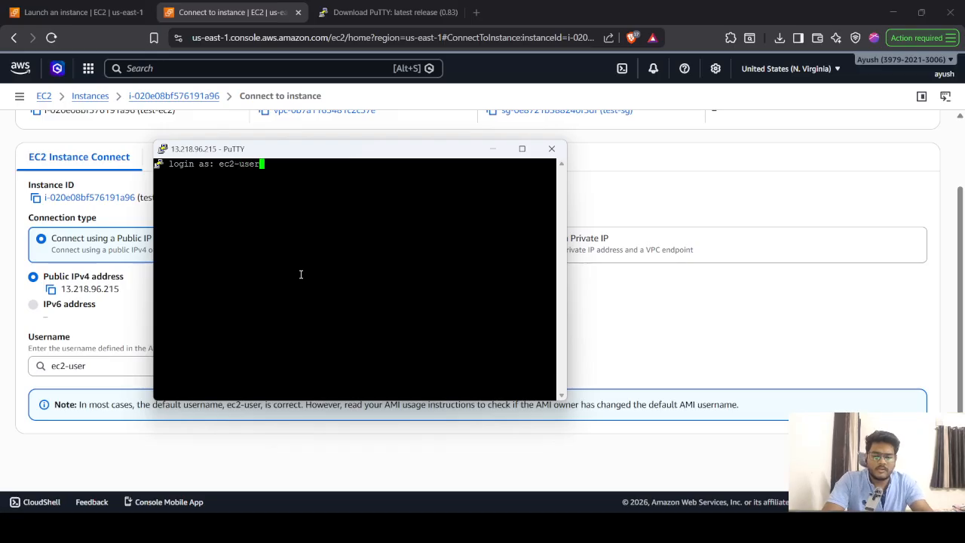
pyautogui.press('Return')
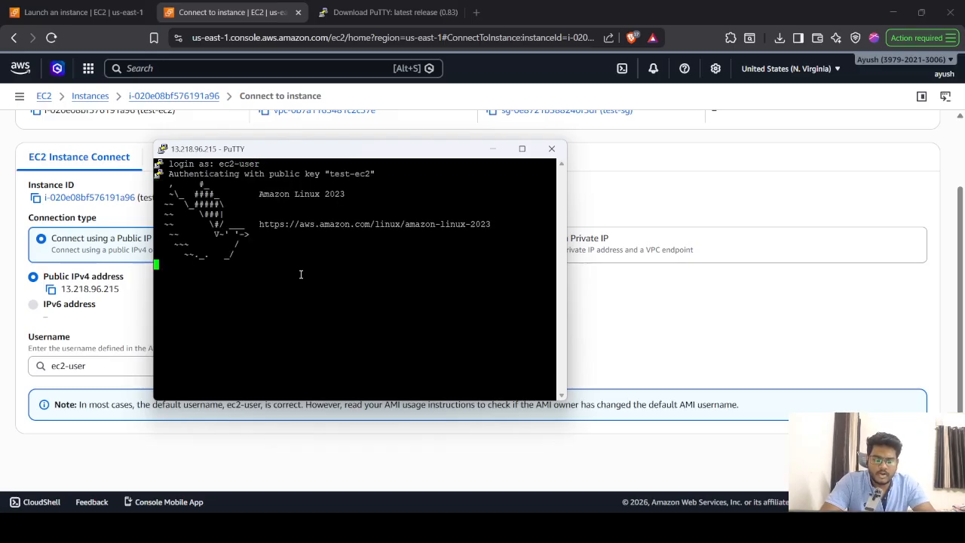
pyautogui.click(522, 150)
# - List the home directory, create folder ayush with mkdir, and confirm it with ls
pyautogui.write('ls')
pyautogui.press('Return')
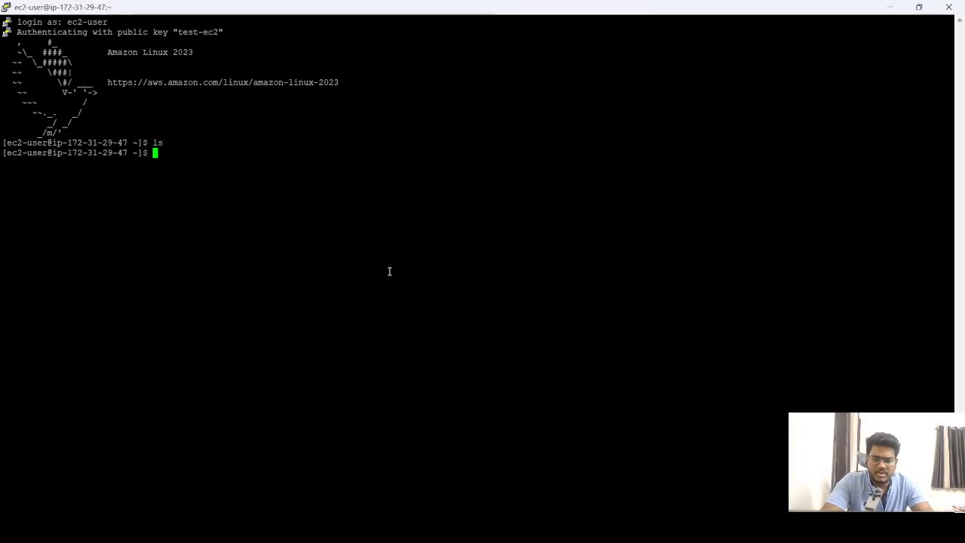
pyautogui.write('mkdir ayush')
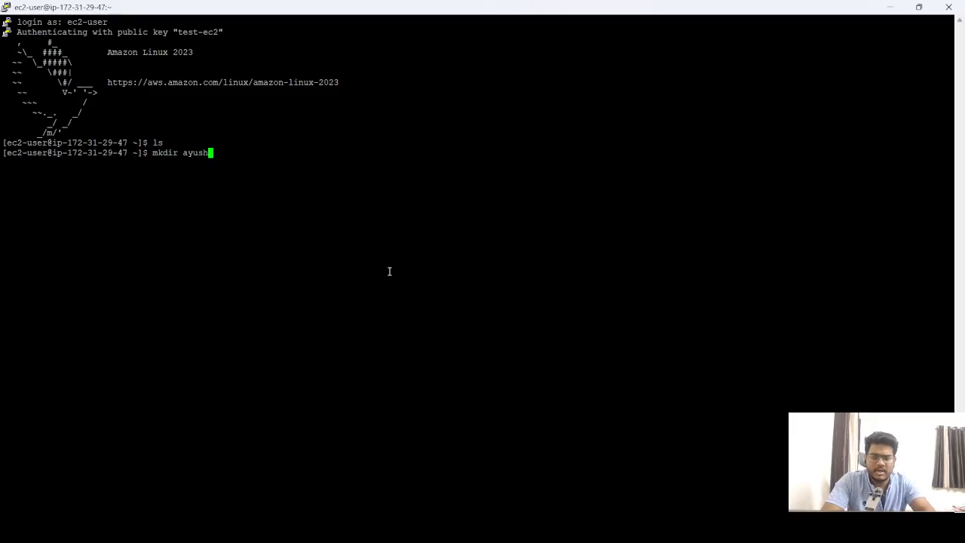
pyautogui.press('Return')
pyautogui.write('ls')
pyautogui.press('Return')
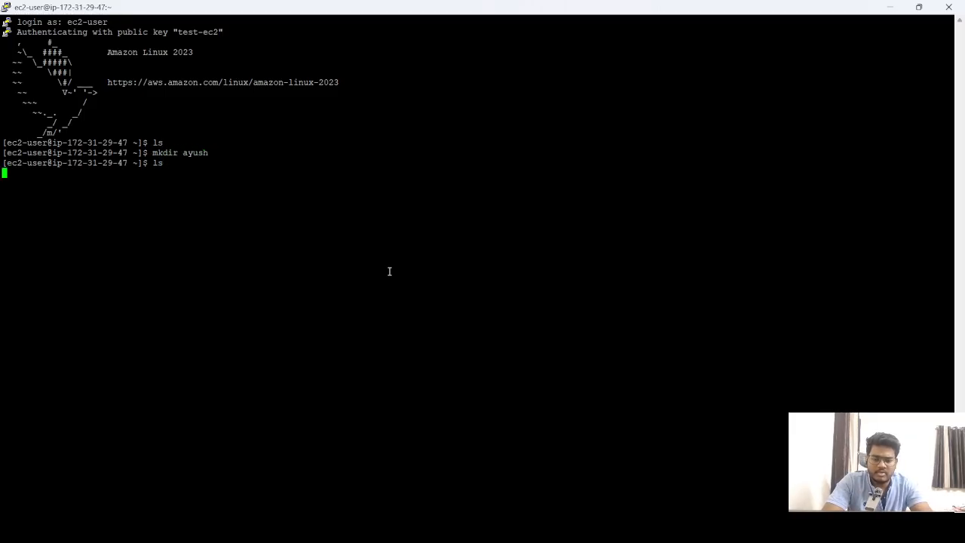
# - Create an empty test.txt with touch, confirm it with ls, and return to the browser
pyautogui.write('touch test.txt')
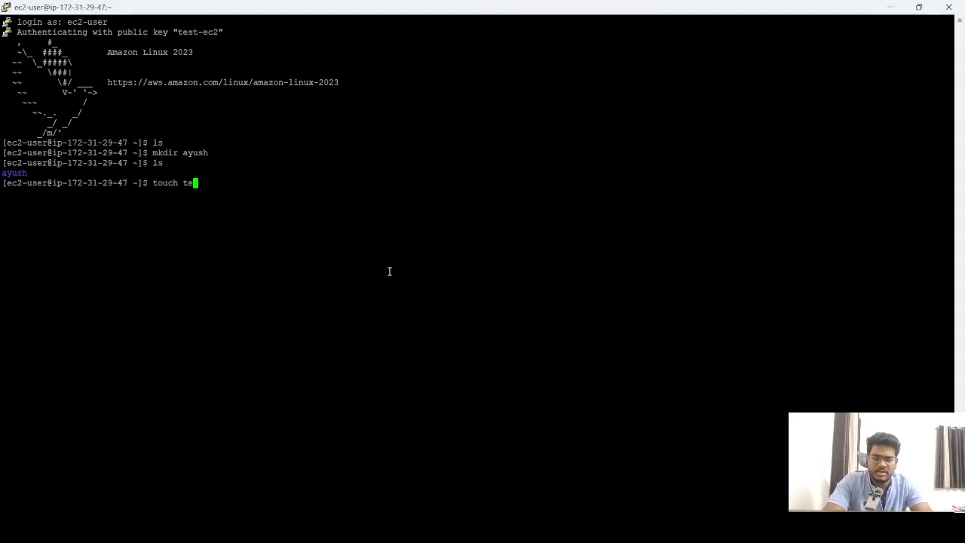
pyautogui.press('Return')
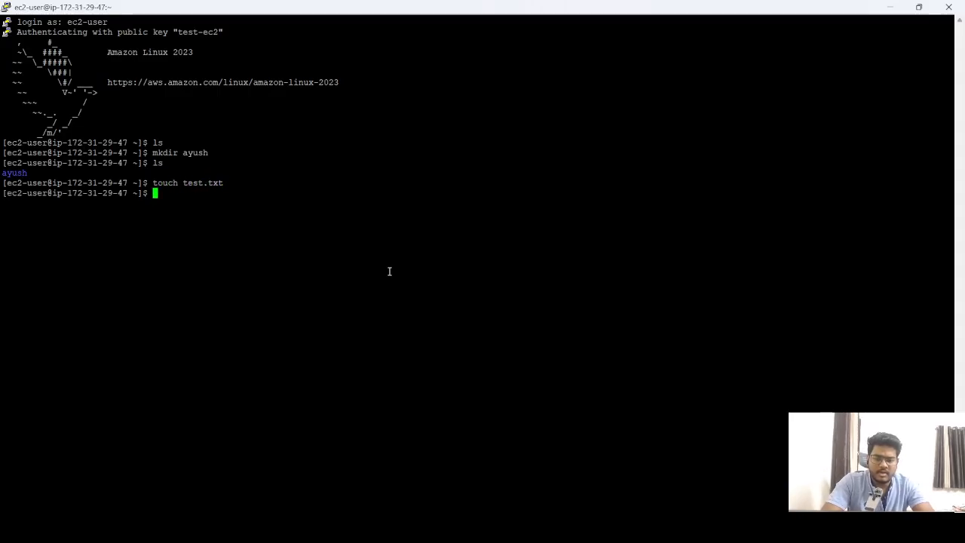
pyautogui.write('ls')
pyautogui.press('Return')
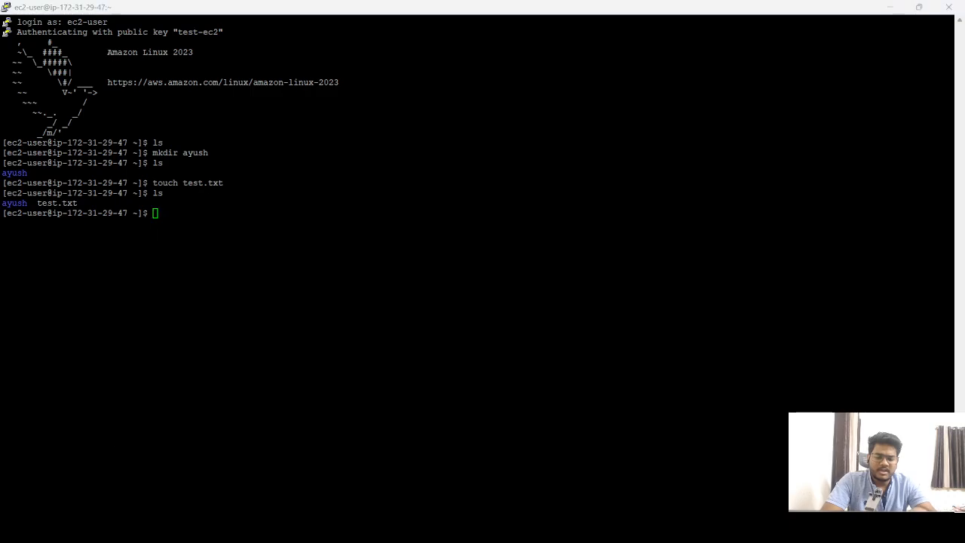
pyautogui.hotkey('alt', 'Tab')
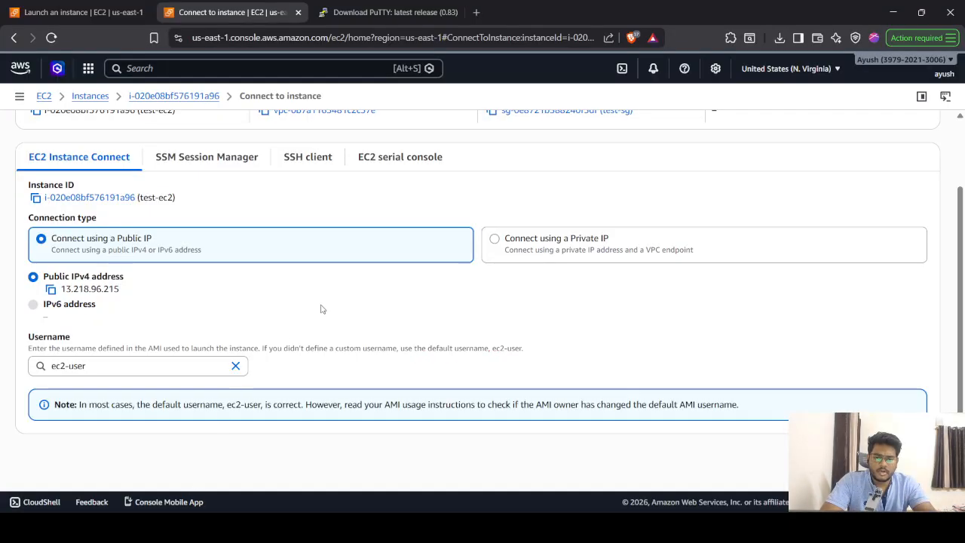
# - From test-ec2's Security tab, open security group sg-0e8721b388240f5df (test-sg) with its SSH port 22 rule
pyautogui.scroll(1, 330, 301)
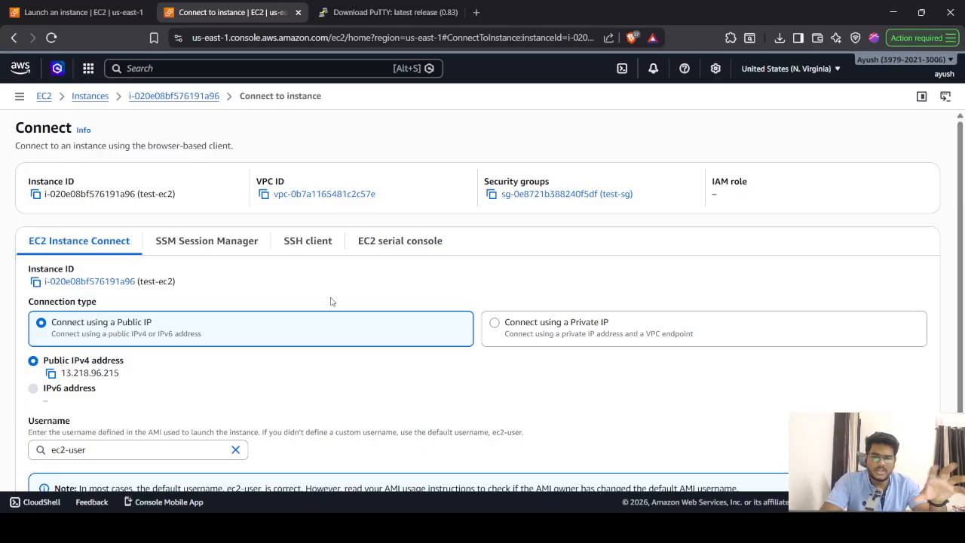
pyautogui.click(204, 101)
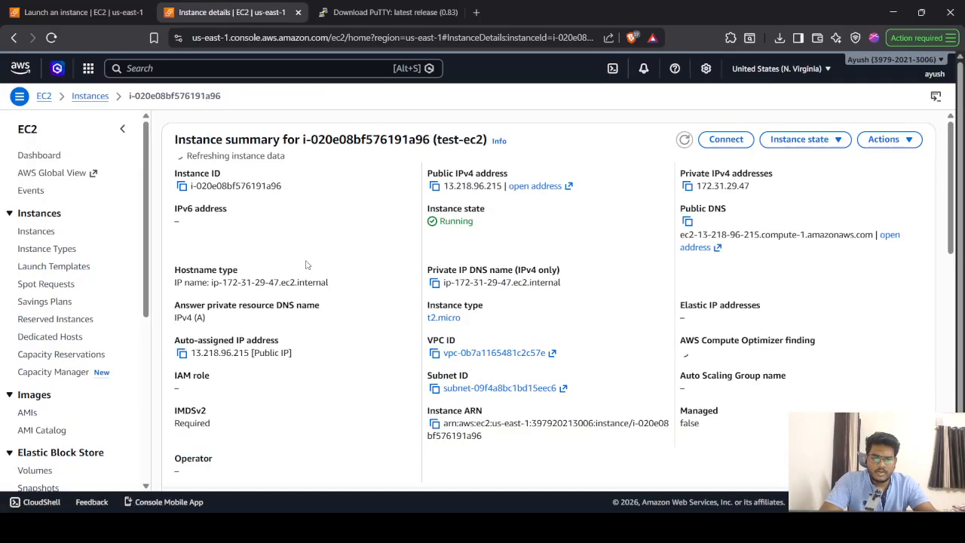
pyautogui.scroll(-3, 307, 264)
pyautogui.scroll(-3, 306, 264)
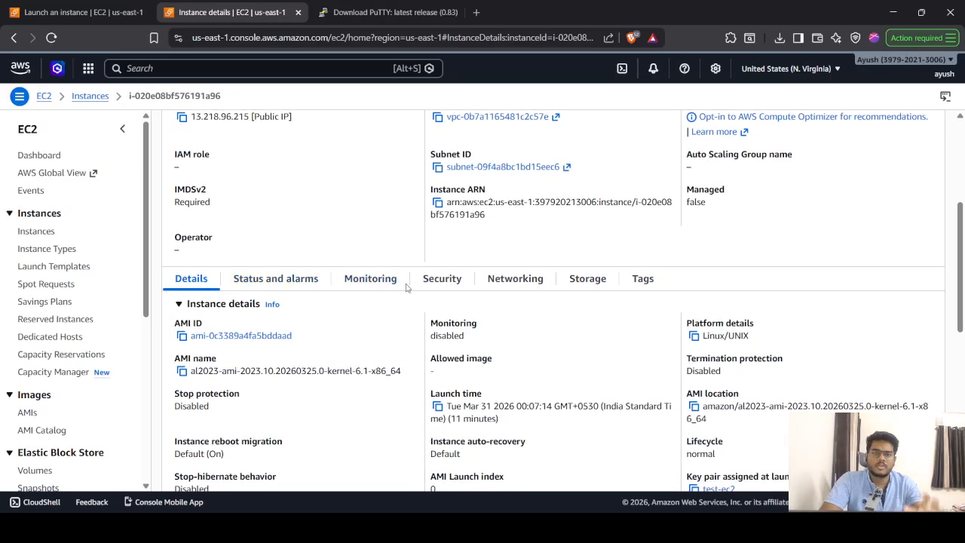
pyautogui.click(442, 280)
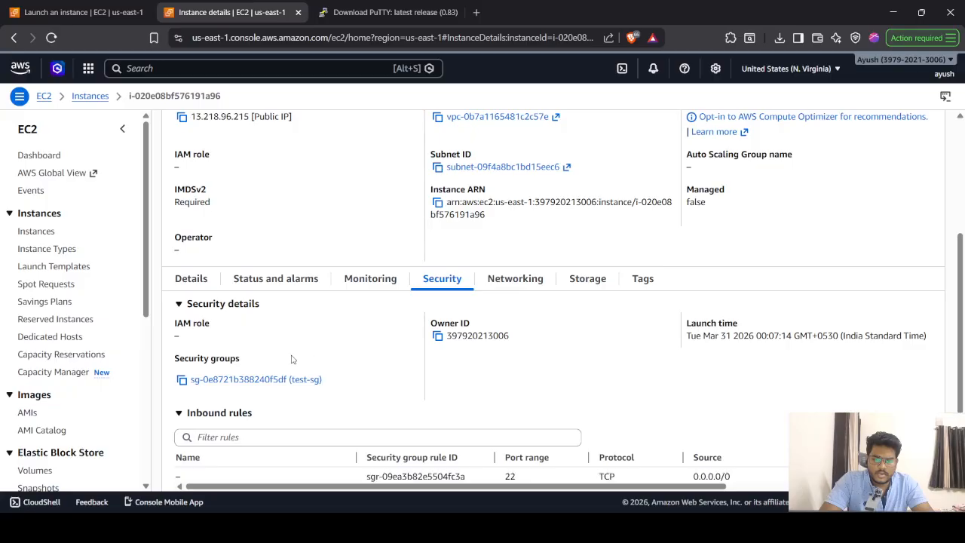
pyautogui.scroll(-2, 292, 359)
pyautogui.click(263, 311)
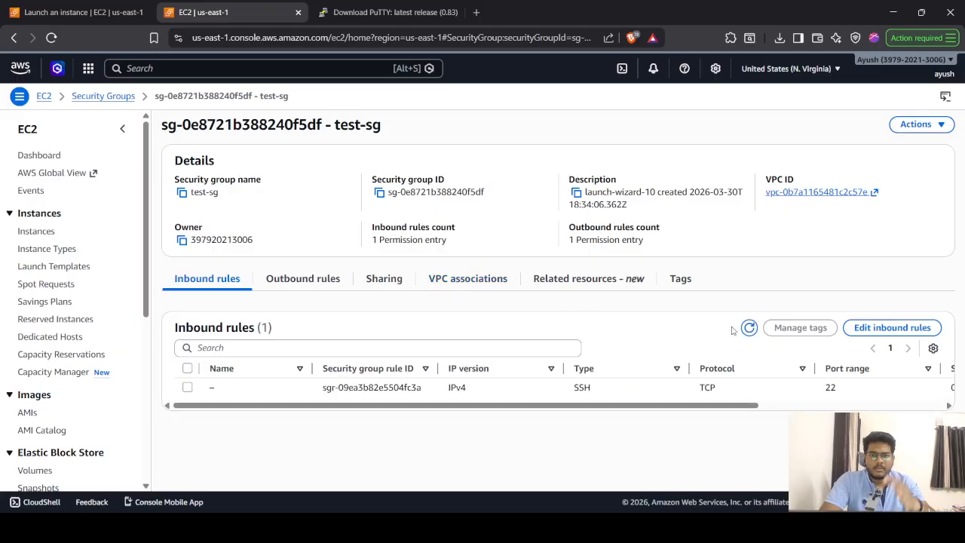
# - Add a test-sg inbound rule for TCP port 80 from 0.0.0.0/0 and save the rules
pyautogui.click(886, 332)
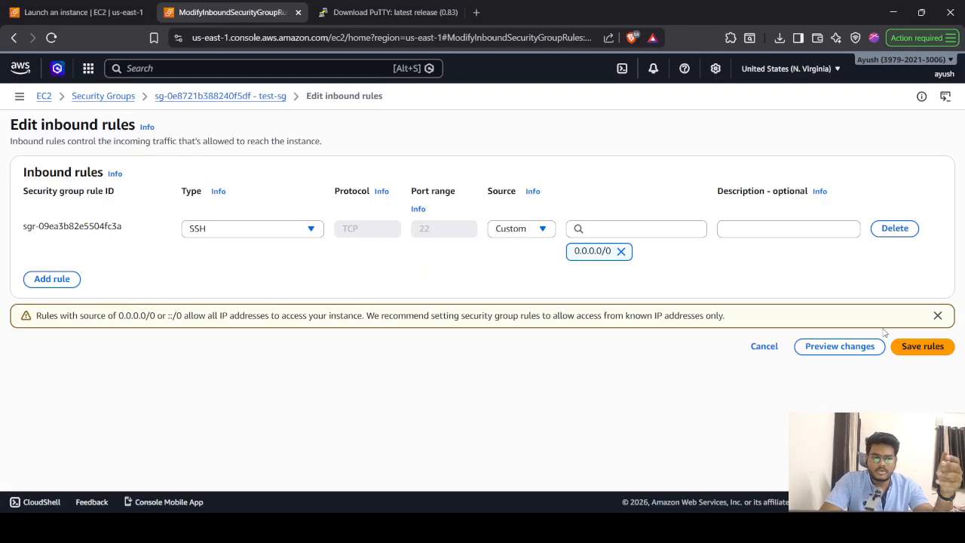
pyautogui.click(52, 279)
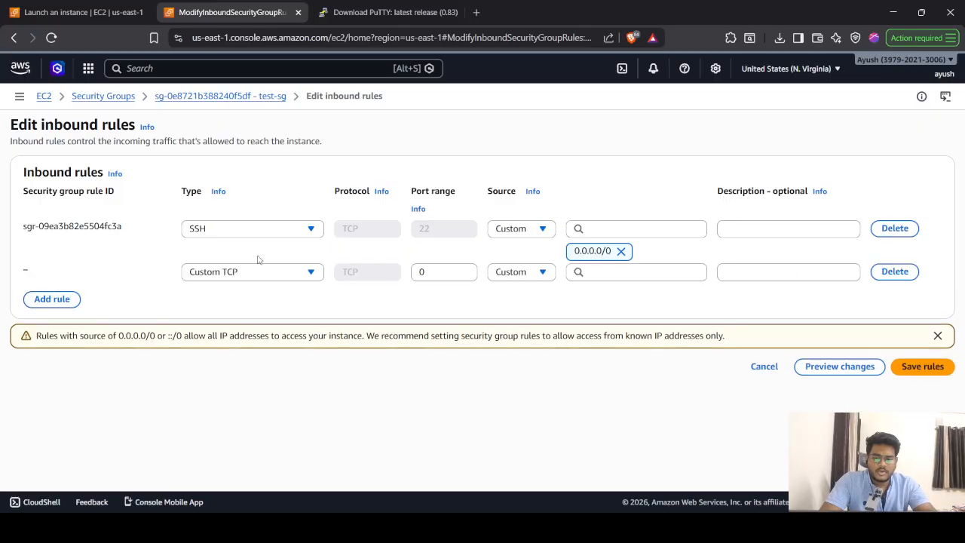
pyautogui.click(597, 276)
pyautogui.click(614, 316)
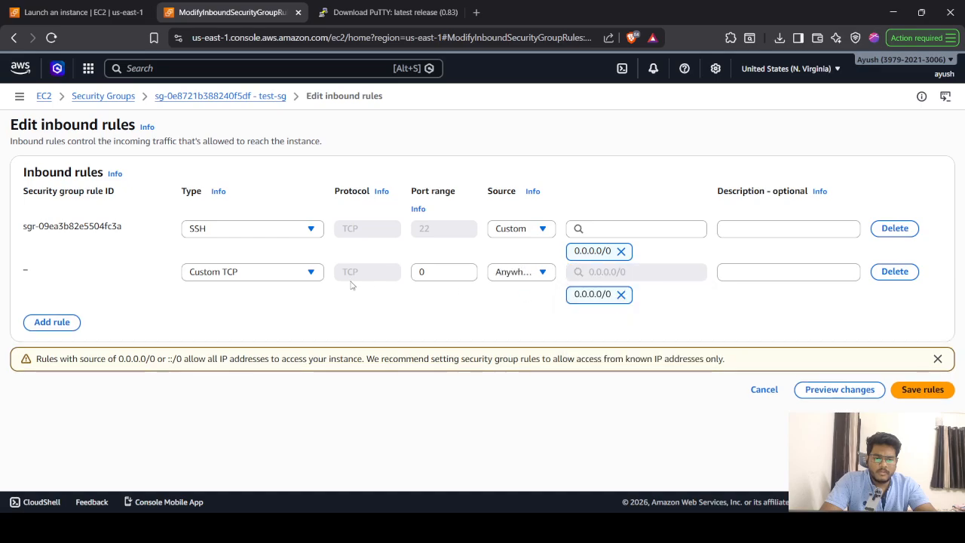
pyautogui.click(438, 271)
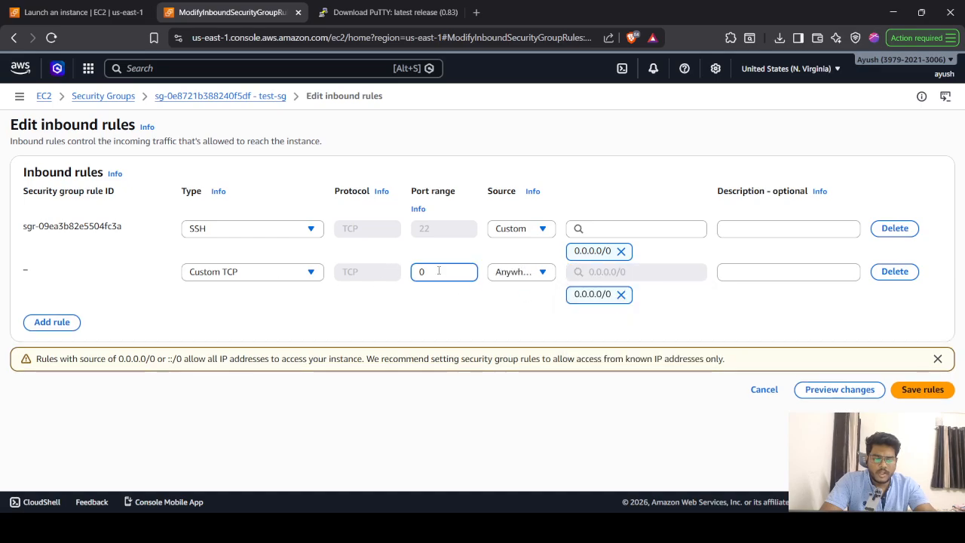
pyautogui.press('BackSpace')
pyautogui.write('80')
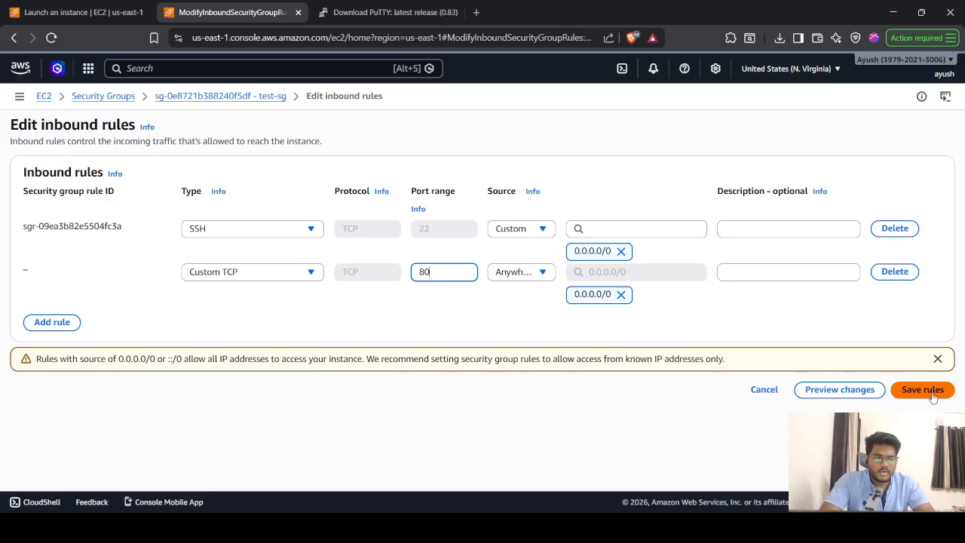
pyautogui.click(928, 389)
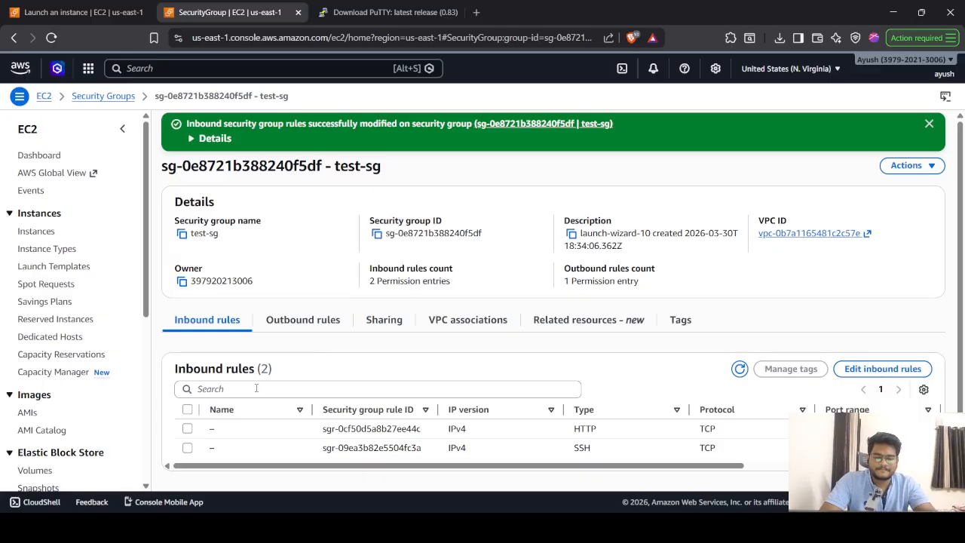
pyautogui.press('super')
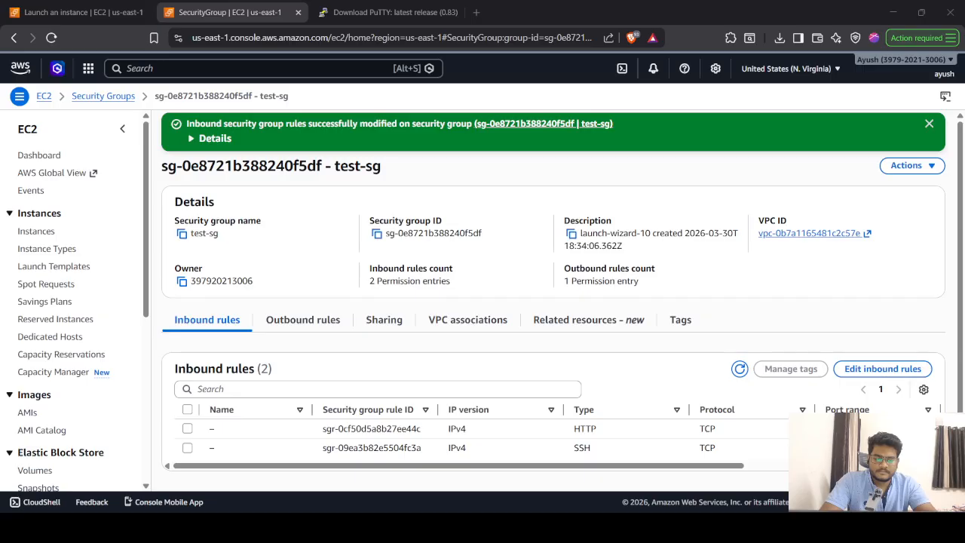